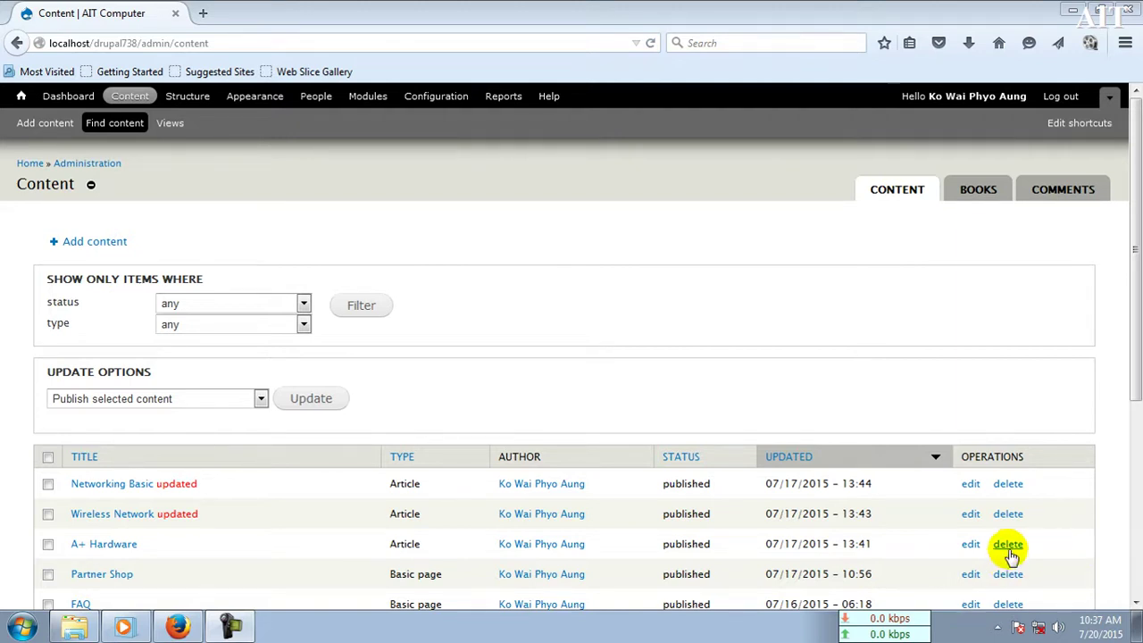
Open the creation form for Image content, examine its fields and settings, and return to the list of addable content.
click(43, 127)
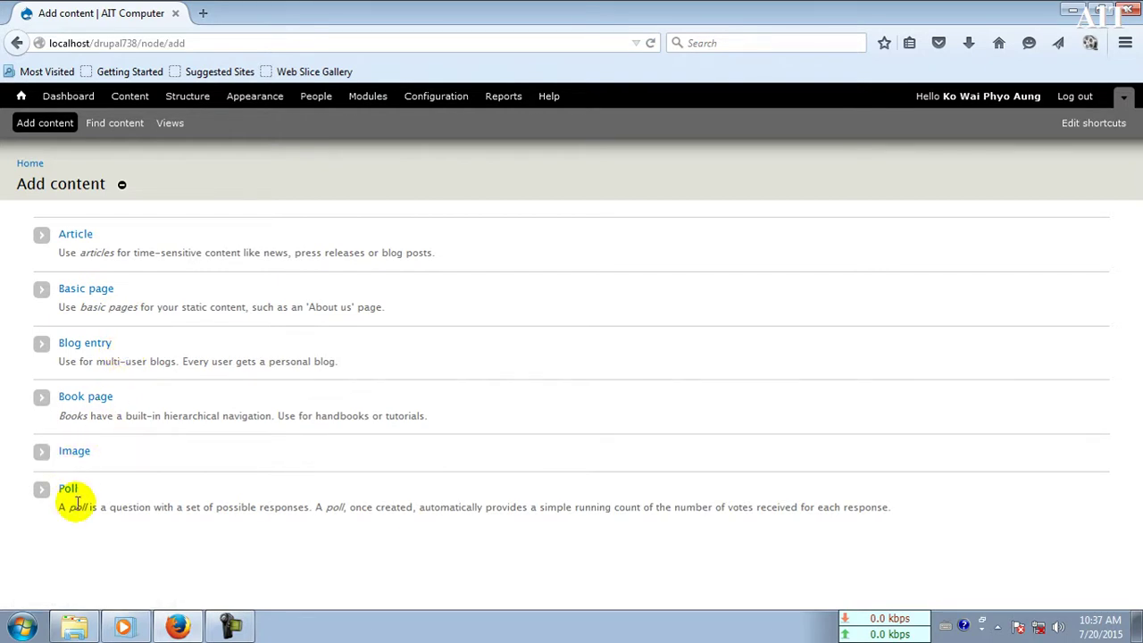
click(78, 453)
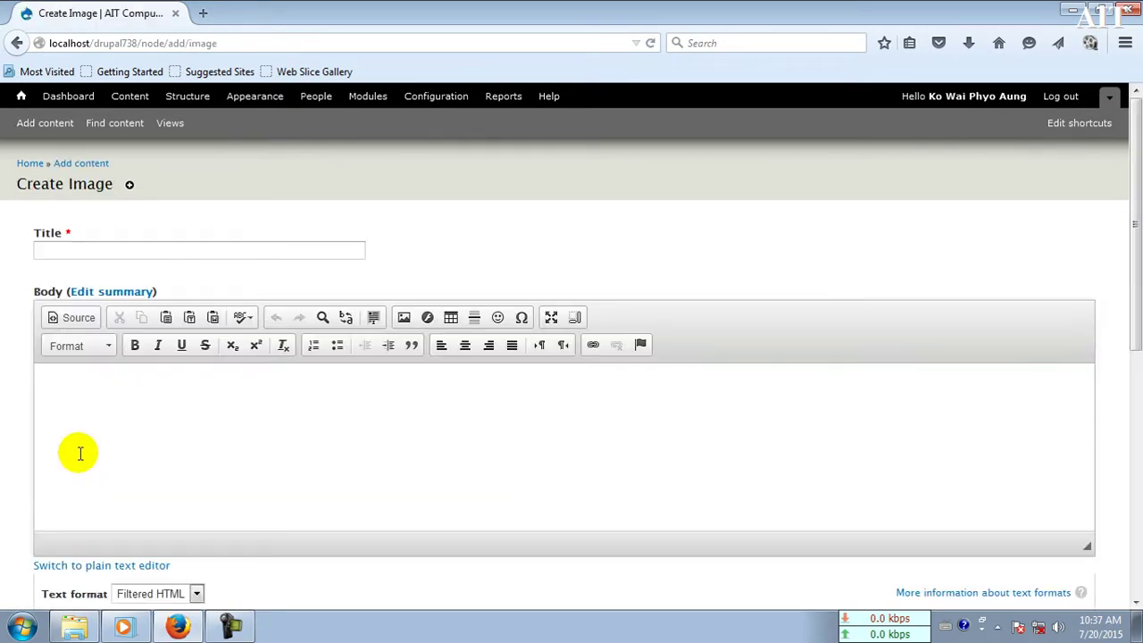
scroll(268, 422, down, 5)
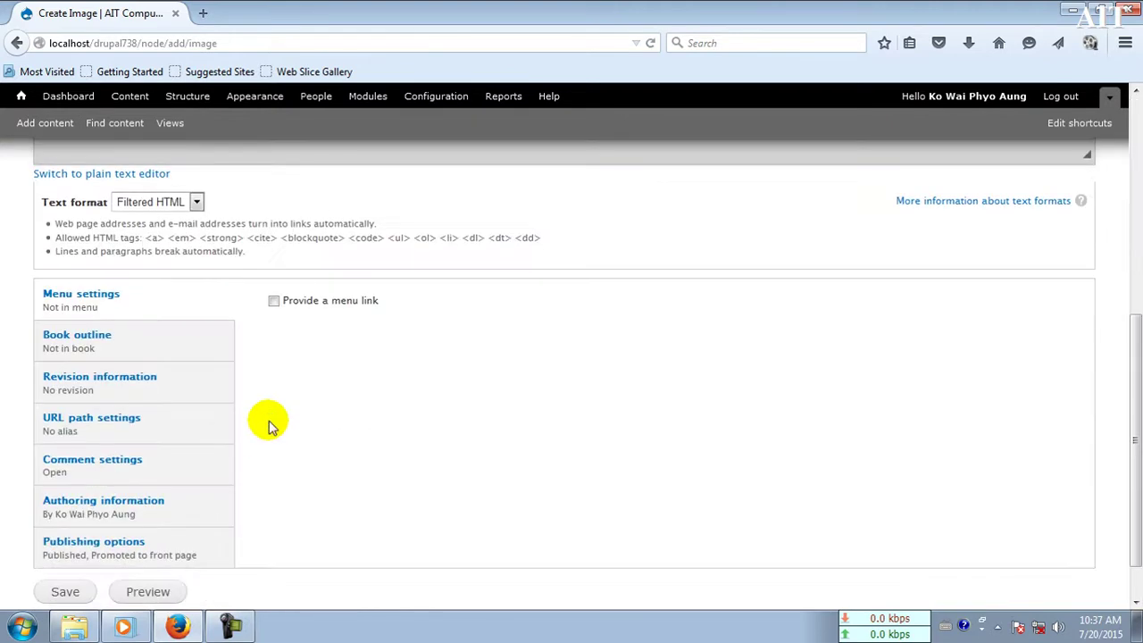
scroll(267, 421, up, 5)
scroll(268, 422, down, 5)
scroll(268, 422, up, 5)
scroll(268, 422, down, 5)
scroll(268, 421, up, 3)
scroll(270, 423, down, 3)
scroll(269, 424, up, 5)
scroll(268, 424, down, 5)
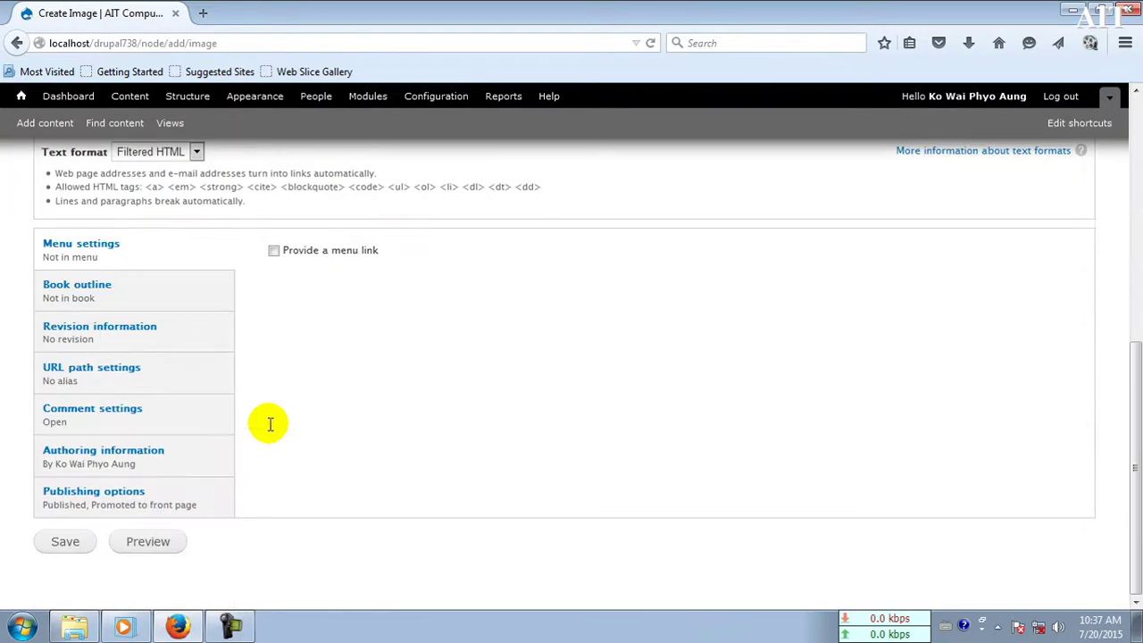
scroll(236, 446, up, 5)
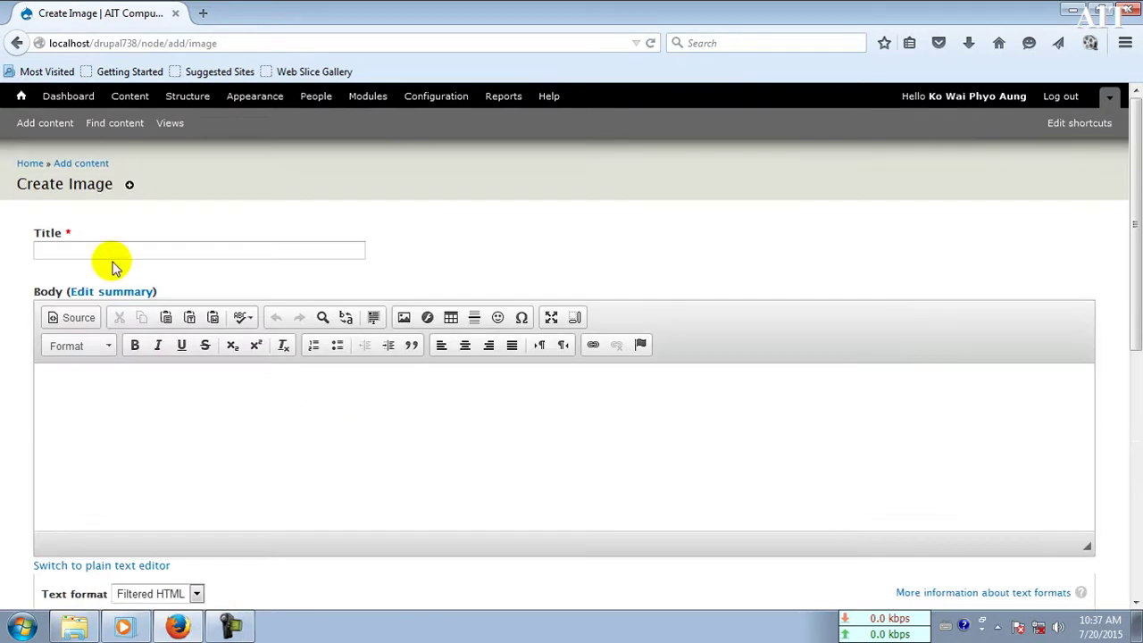
click(16, 43)
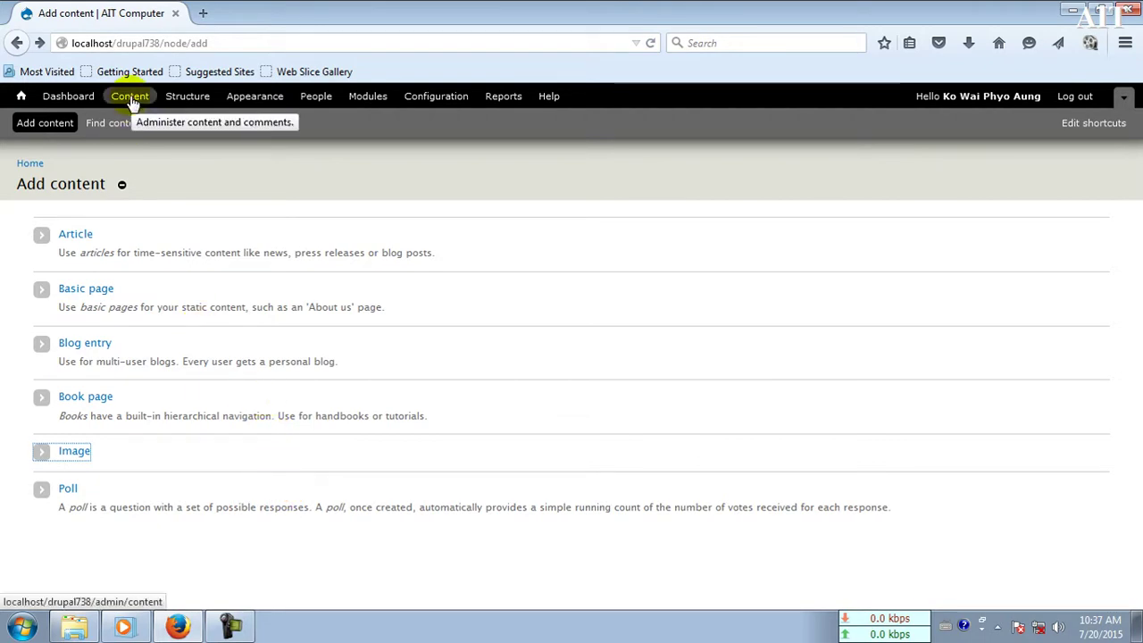
Delete the Image content type from the site's content types and confirm the deletion.
click(193, 101)
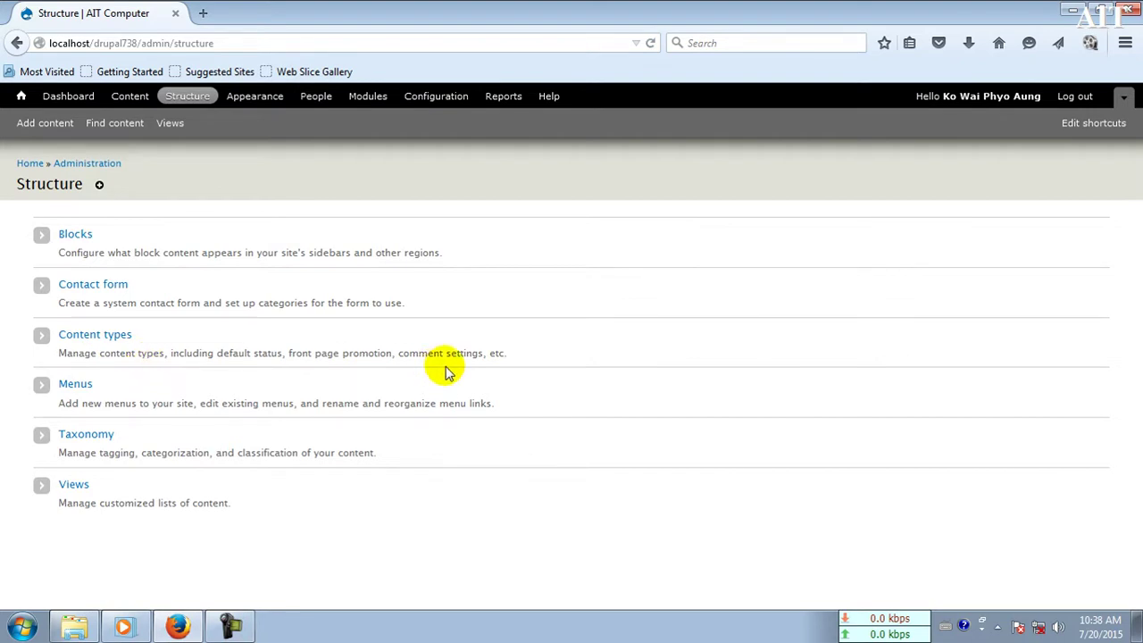
click(97, 338)
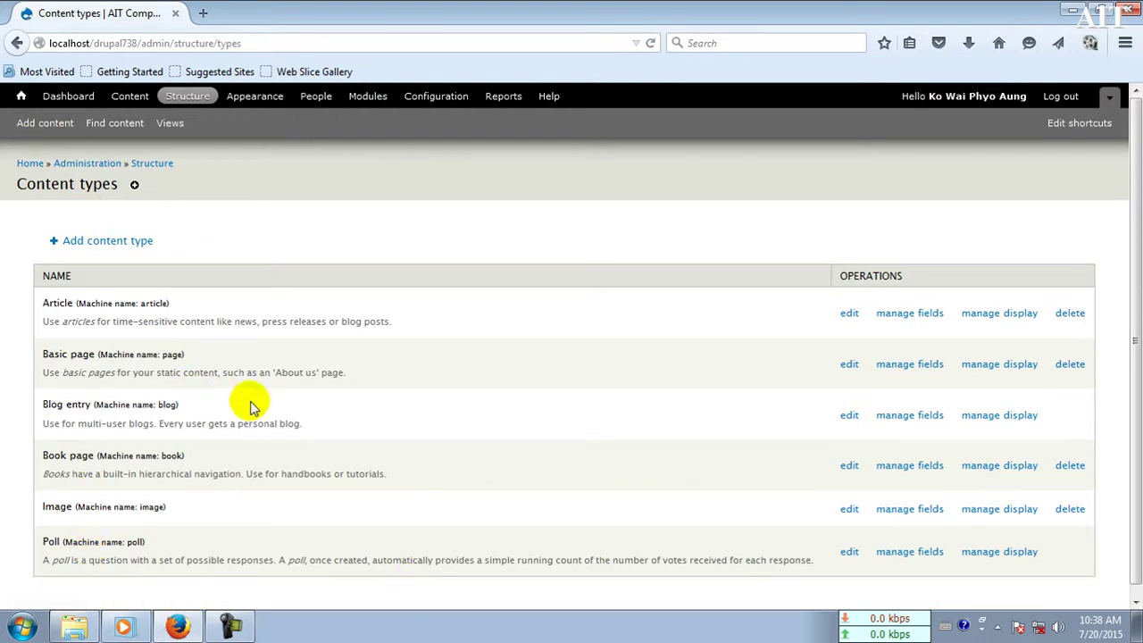
scroll(344, 403, down, 1)
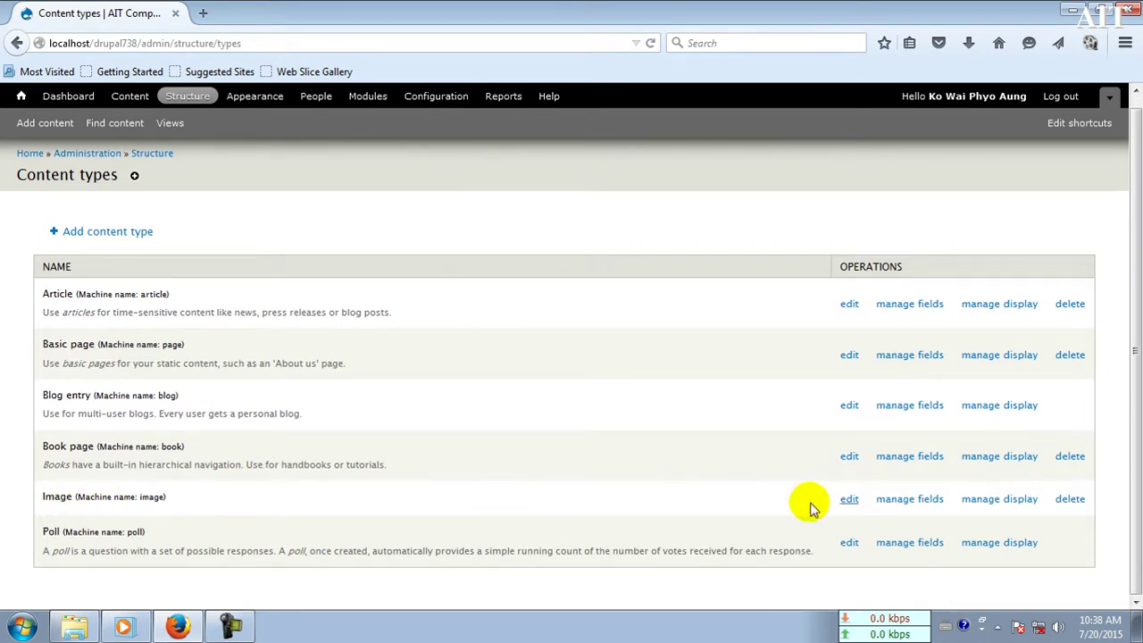
click(1071, 504)
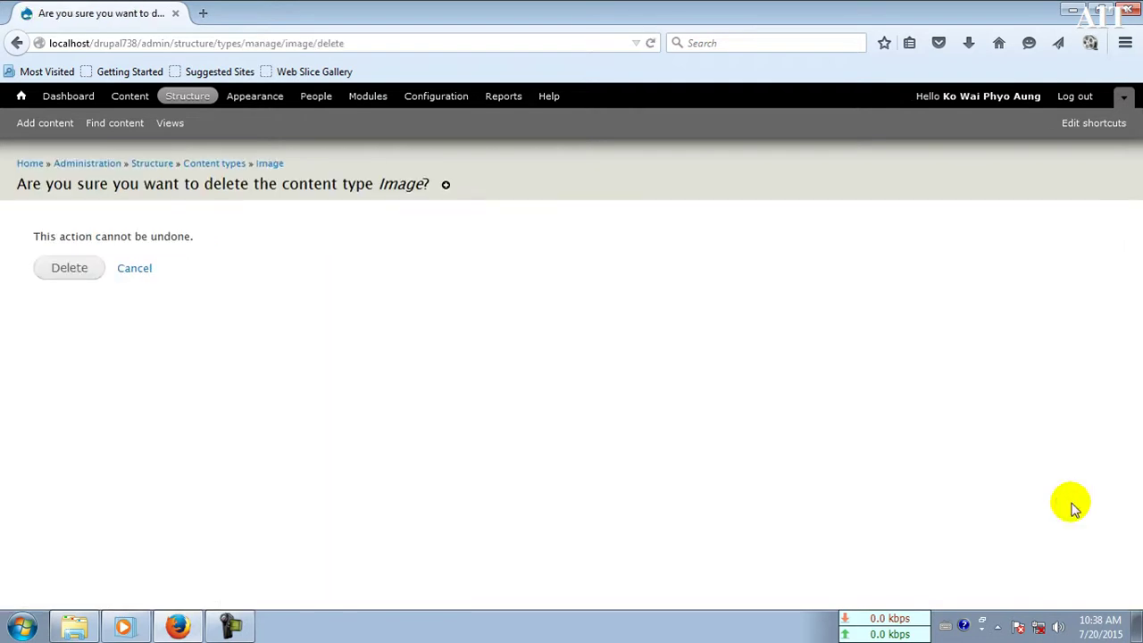
click(77, 276)
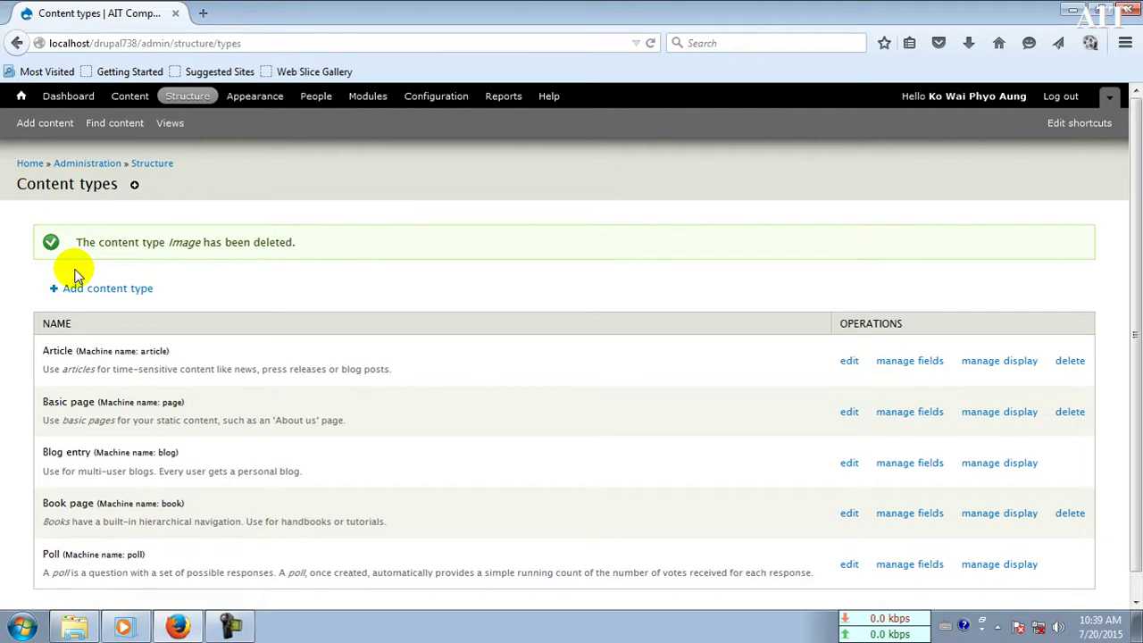
Start a new content type and name it Image.
scroll(294, 401, down, 1)
scroll(295, 402, up, 1)
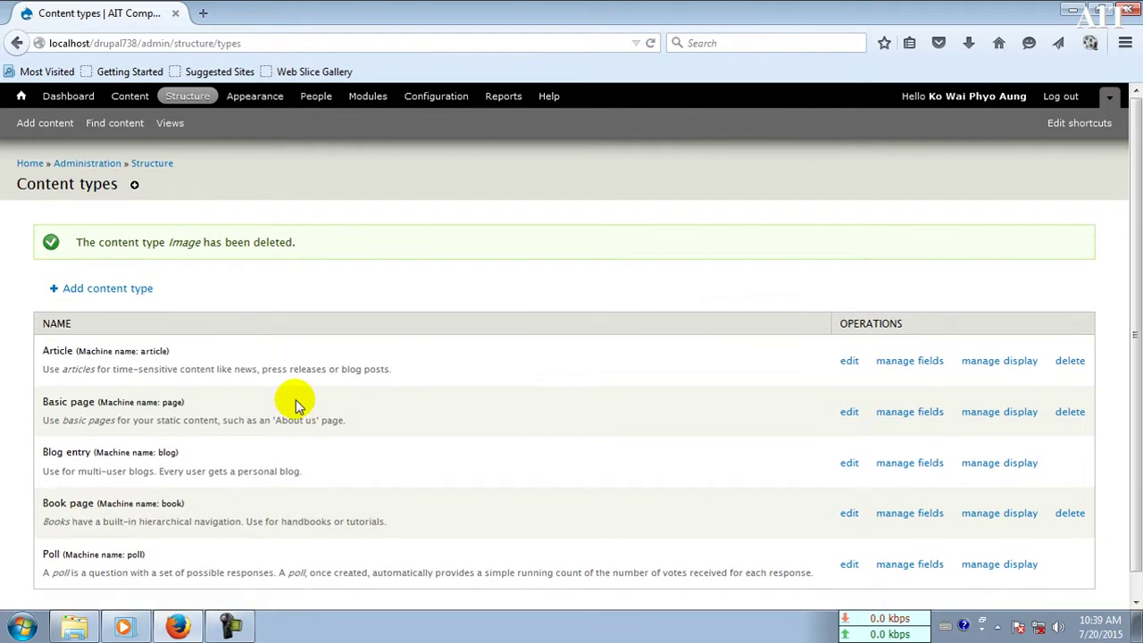
click(101, 289)
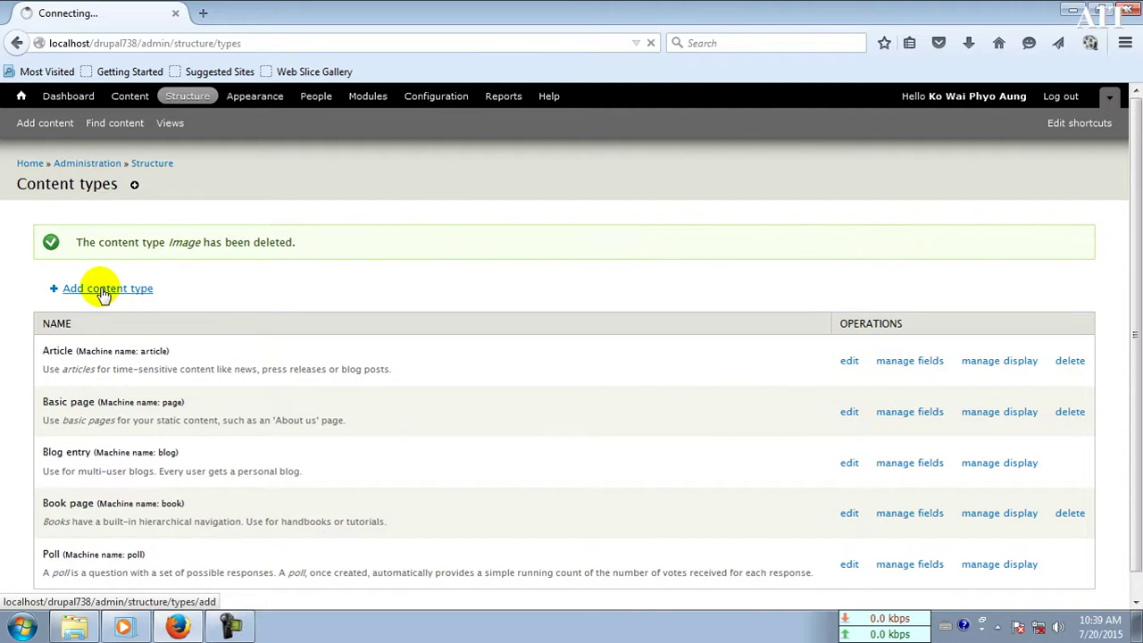
click(74, 287)
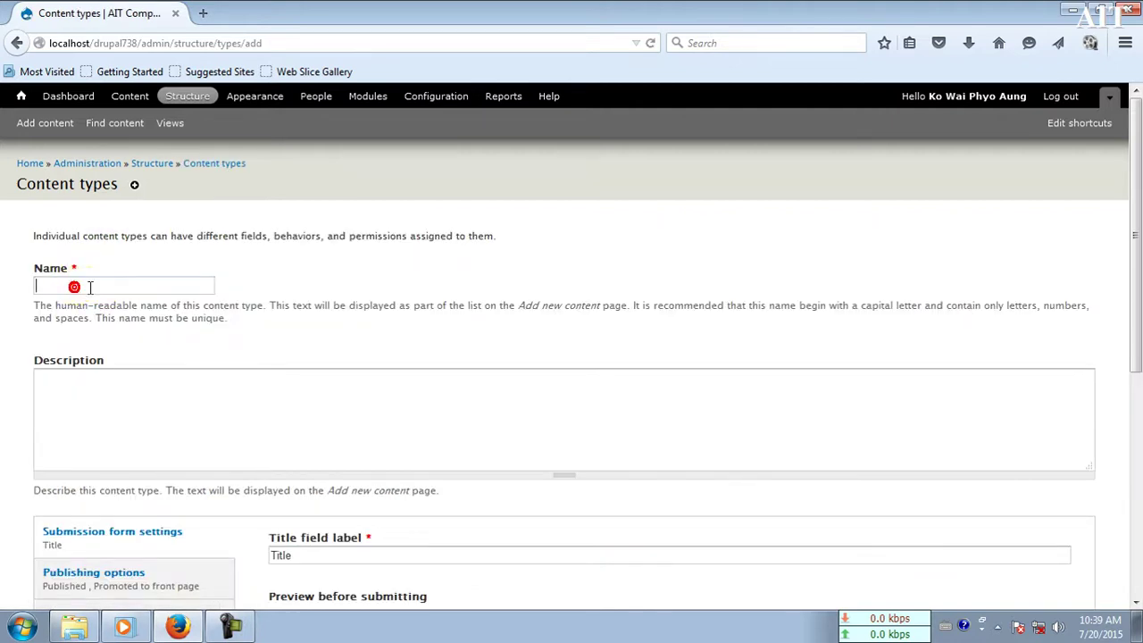
text(Image)
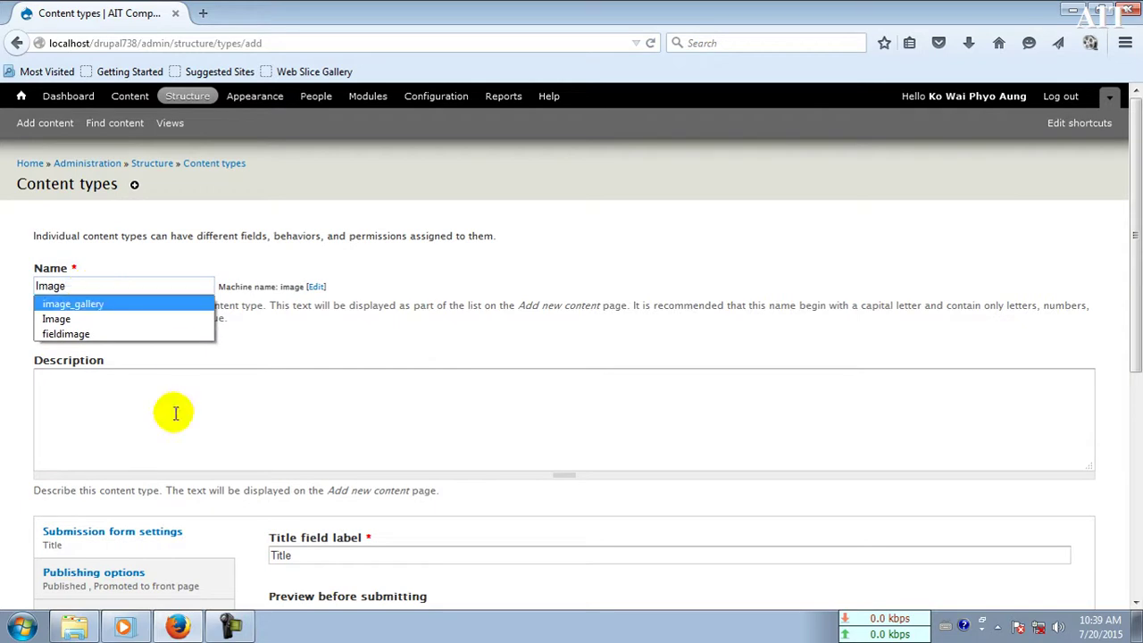
click(11, 430)
Review the new content type's default settings and save it, continuing to its field management.
scroll(291, 448, down, 1)
scroll(290, 448, down, 4)
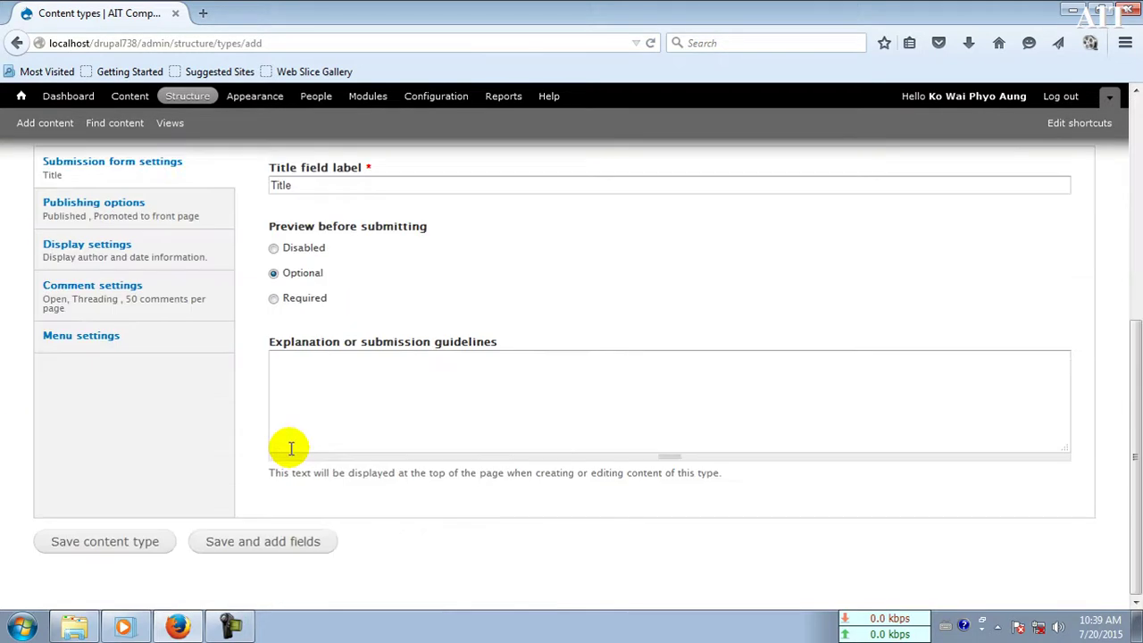
scroll(373, 430, up, 3)
scroll(373, 431, down, 3)
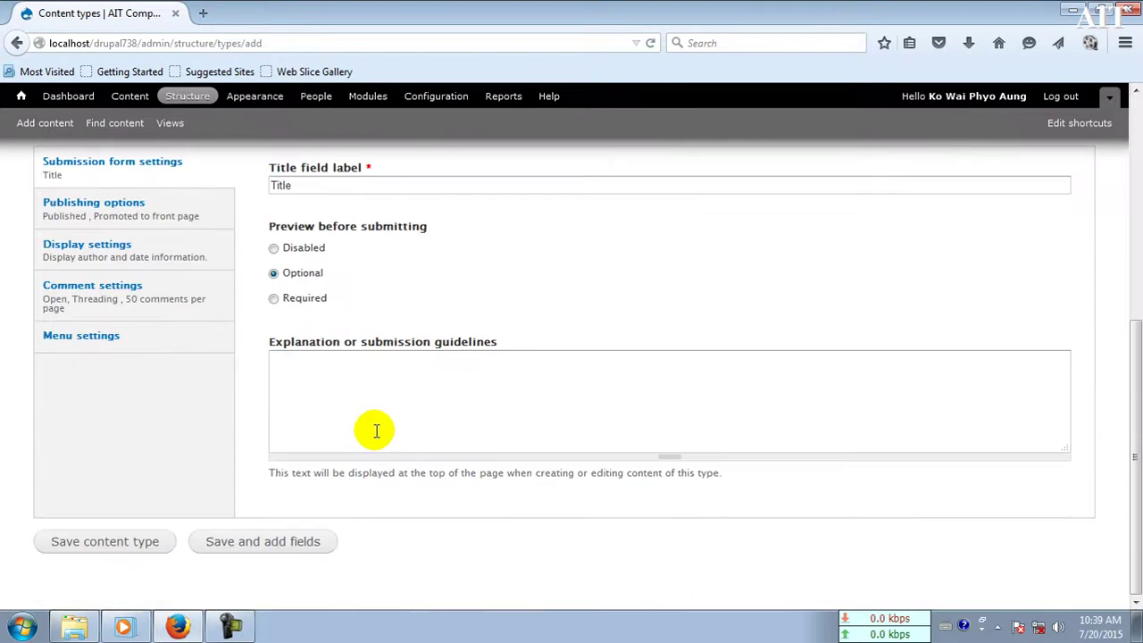
scroll(376, 431, up, 4)
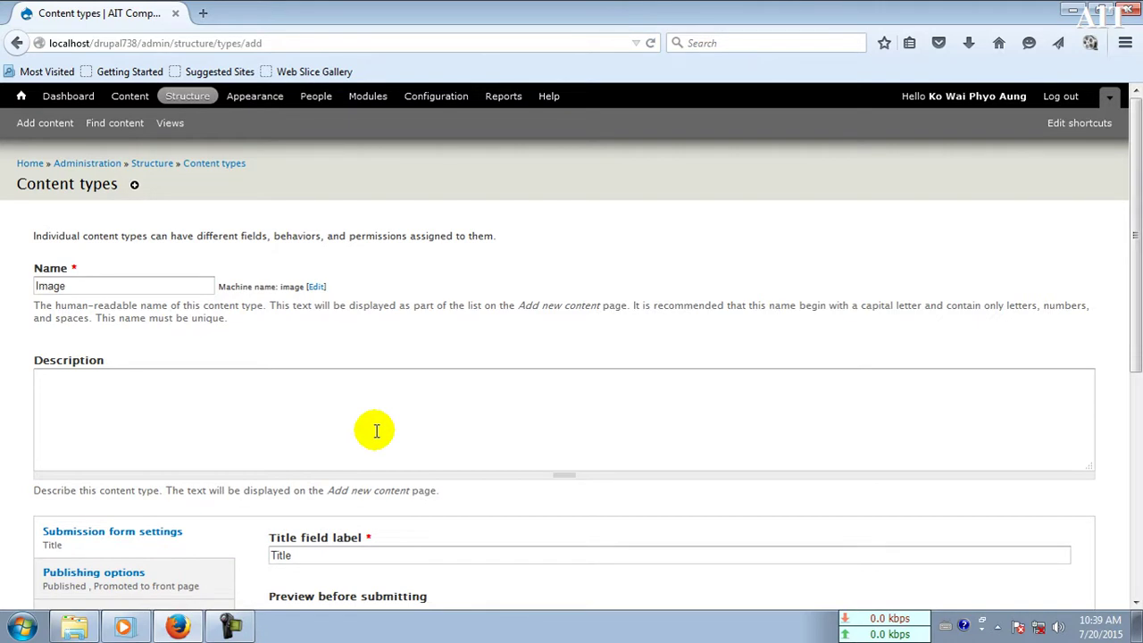
scroll(376, 432, down, 4)
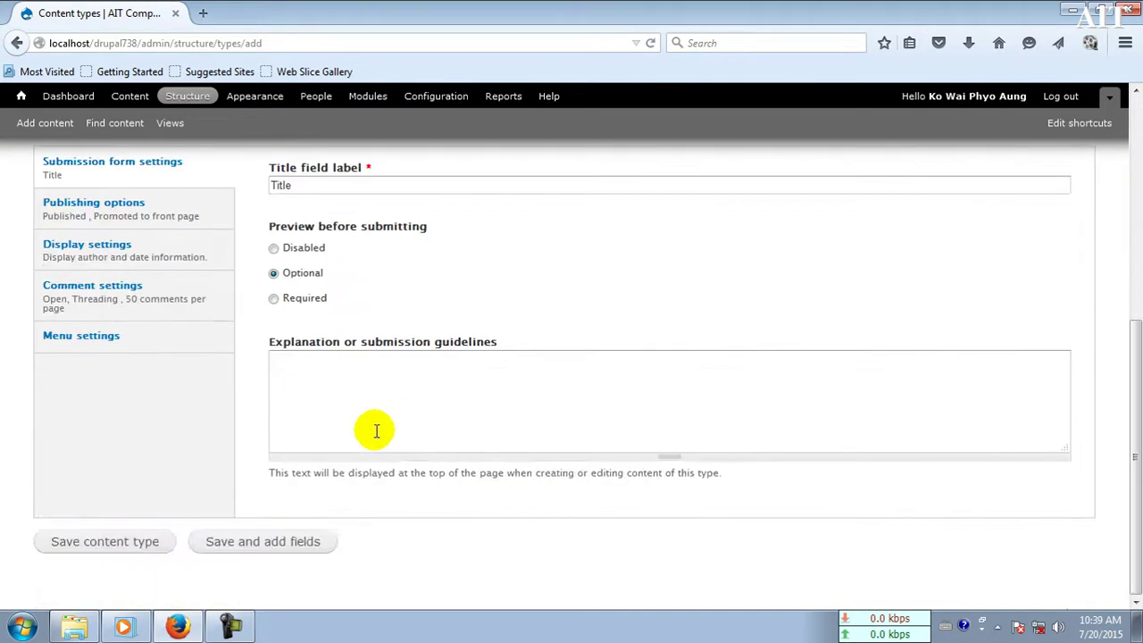
click(264, 553)
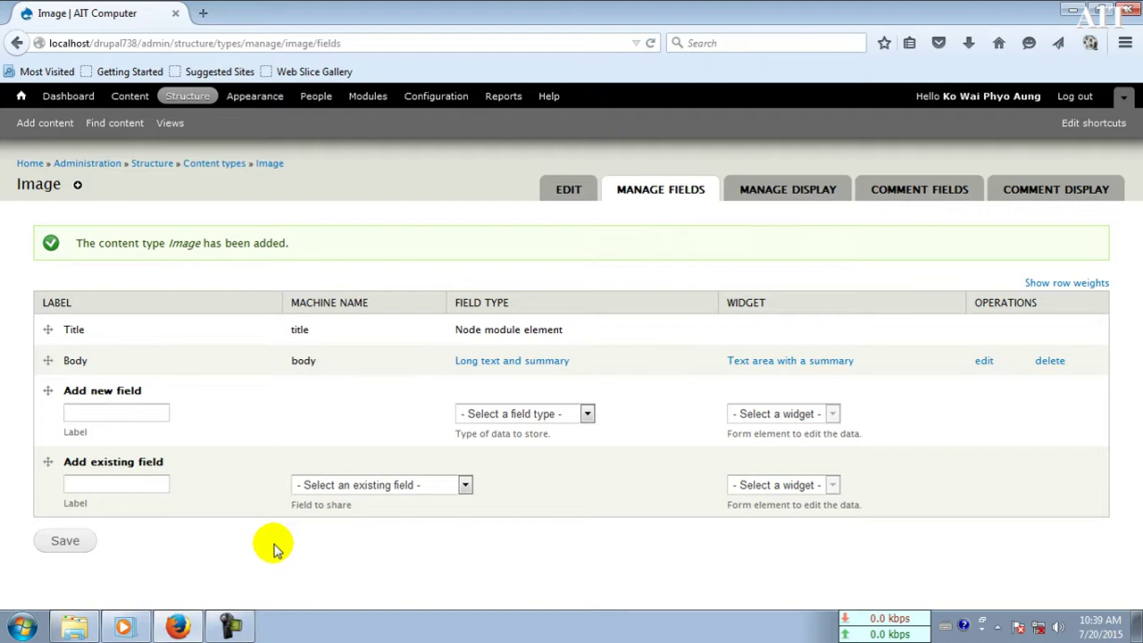
Add a new field labelled Gallery to the Image content type, with field type Image and widget Image, and save.
click(106, 416)
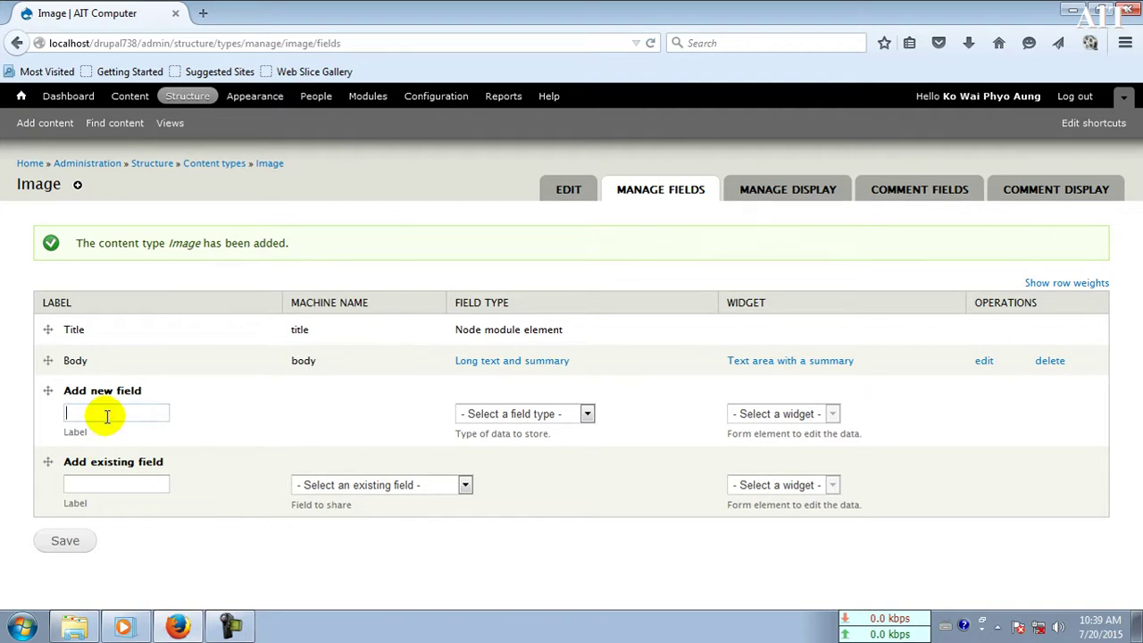
text(Galle)
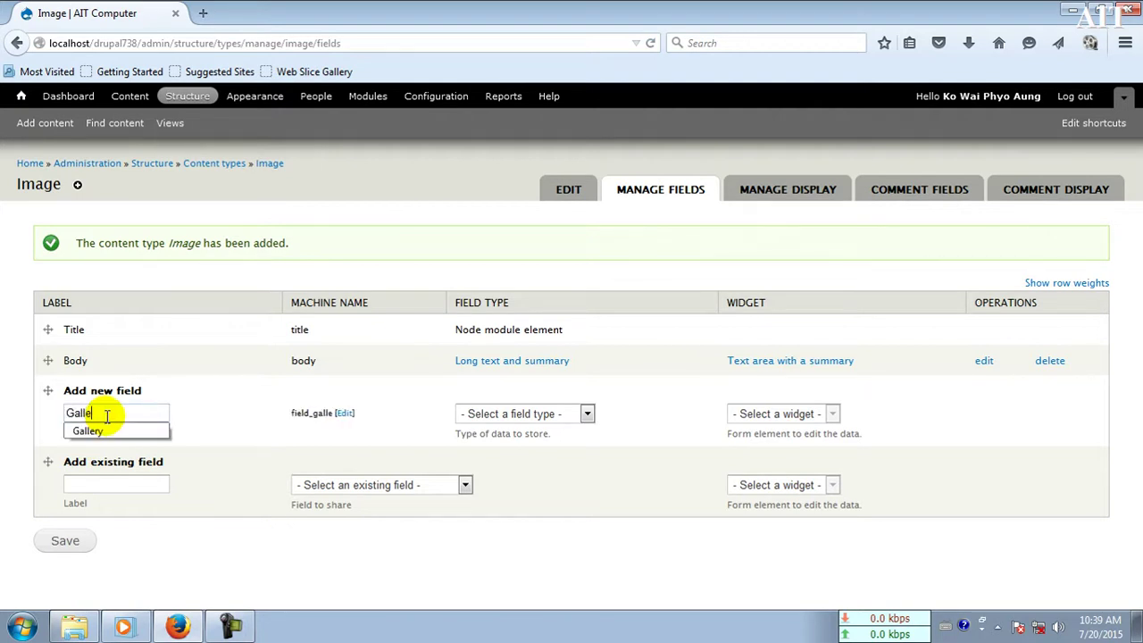
text(ry)
click(588, 415)
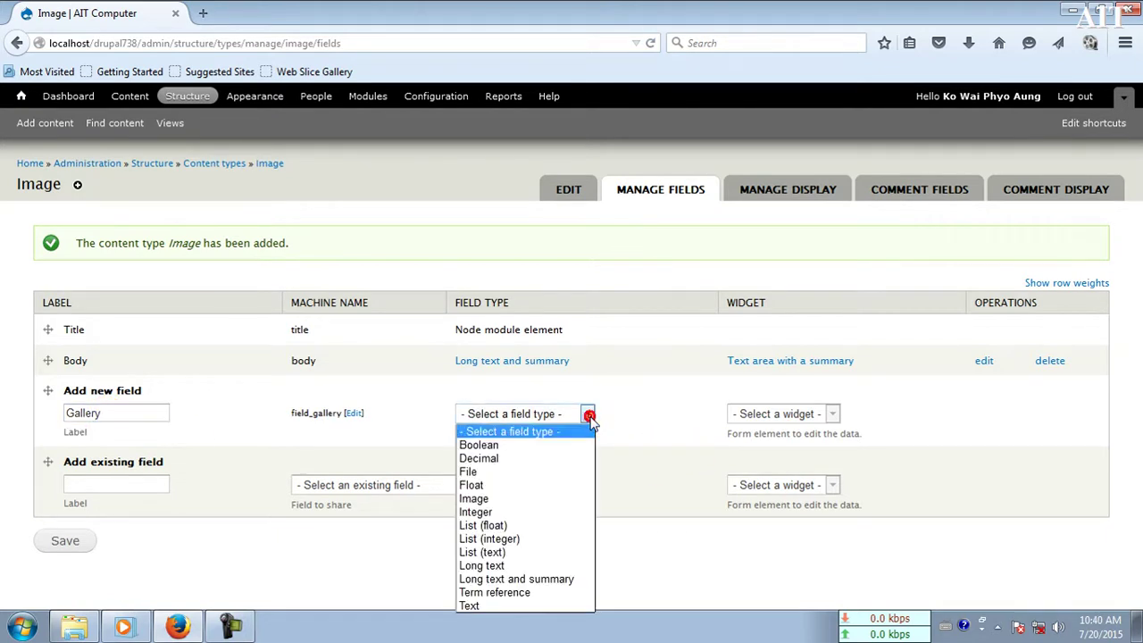
click(536, 505)
click(774, 415)
click(761, 432)
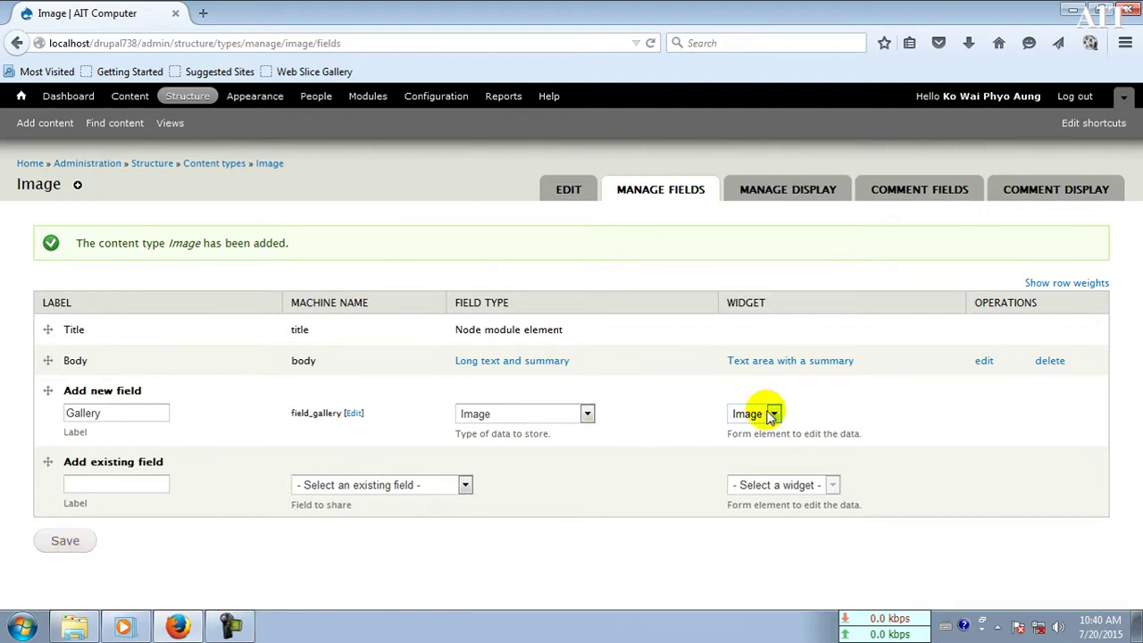
click(66, 542)
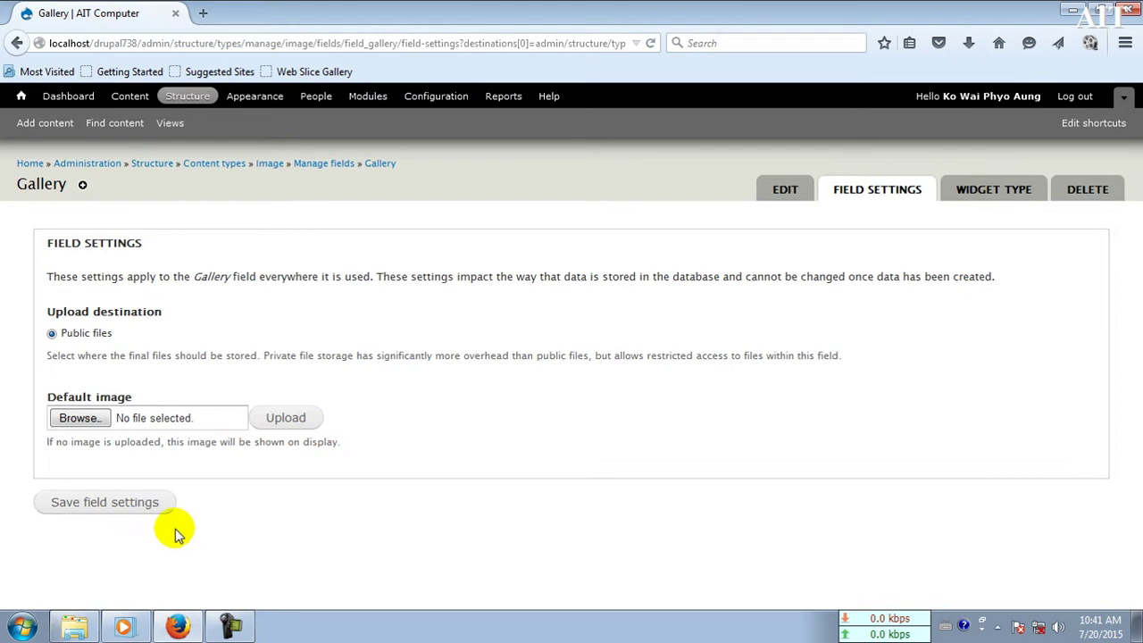
Try to save the Gallery field's settings with the default Public files destination, and return to the field settings page.
click(105, 509)
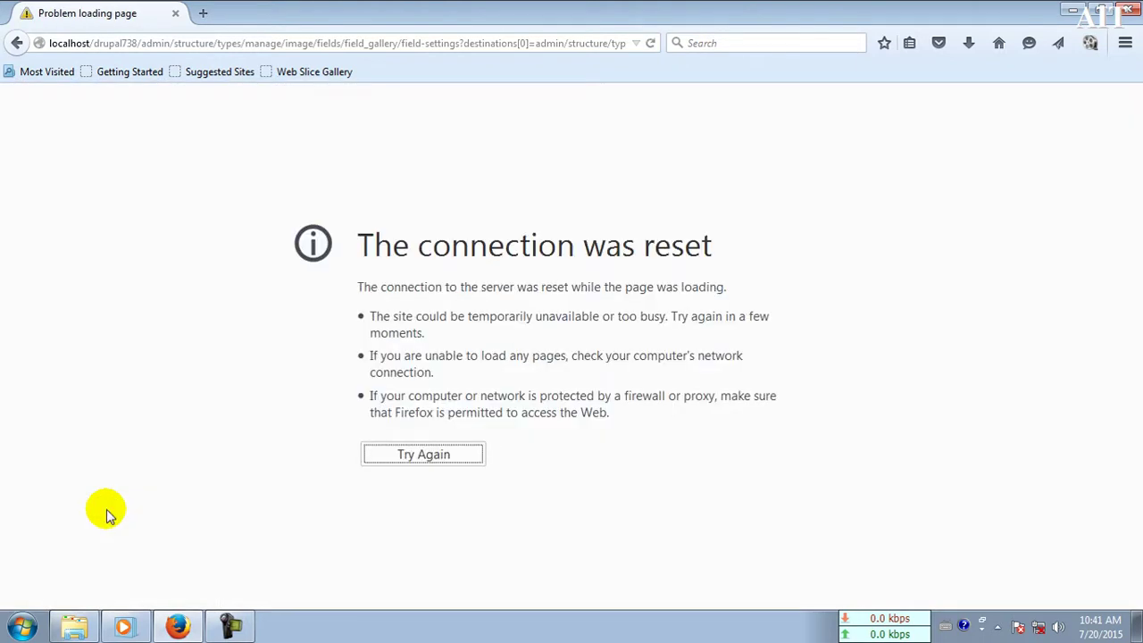
click(231, 625)
click(1063, 550)
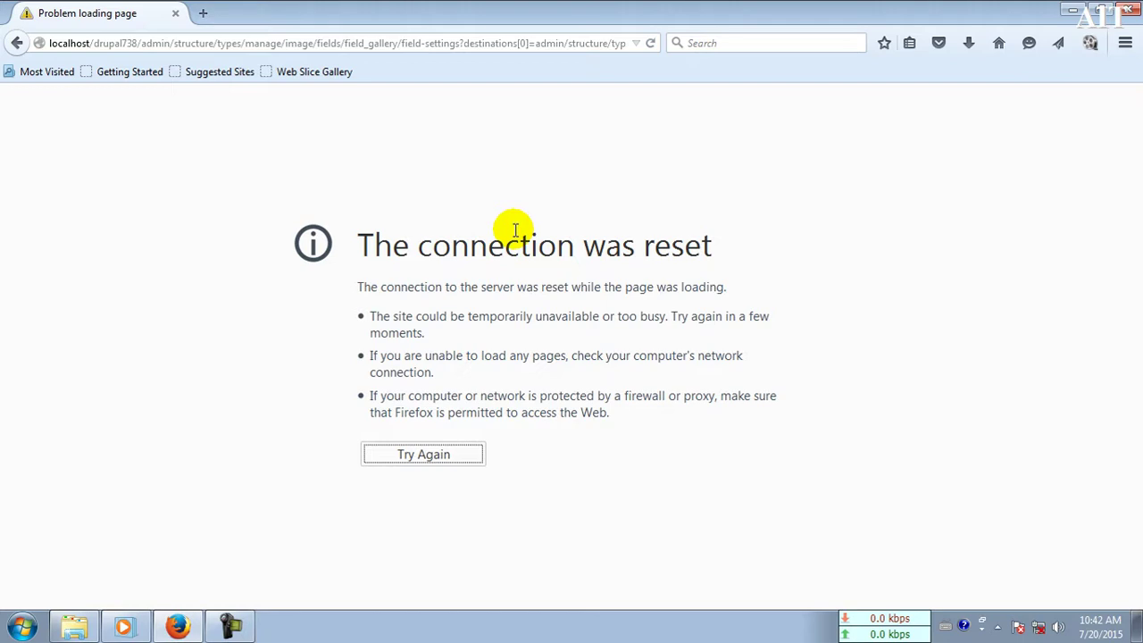
click(18, 42)
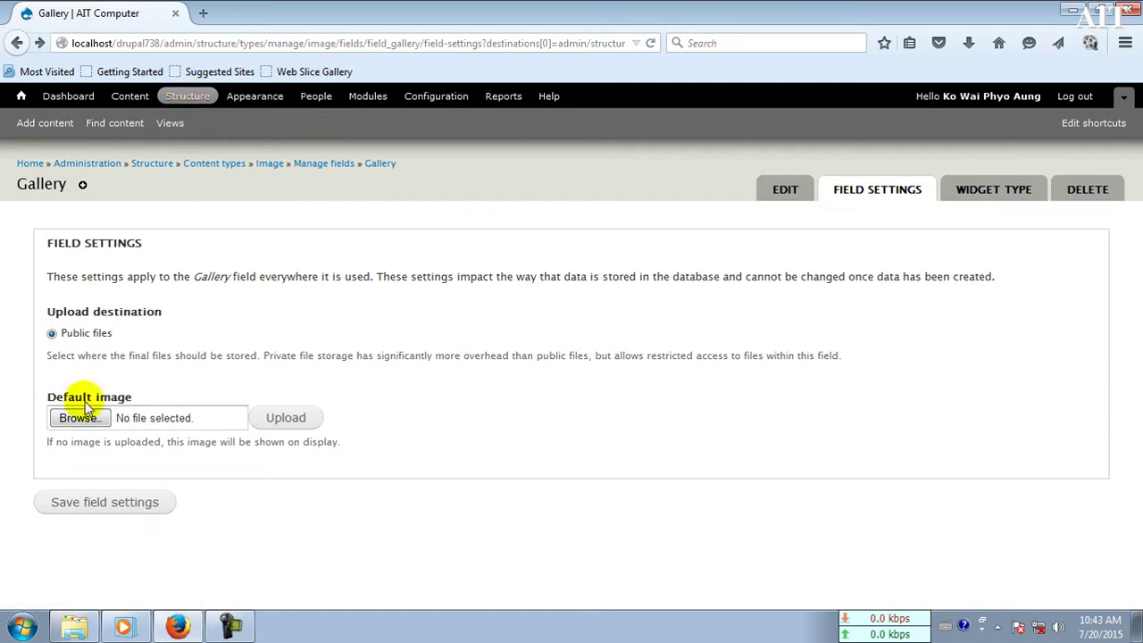
Try to open the Structure and Modules administration pages, returning to the Gallery field settings after each attempt.
click(188, 98)
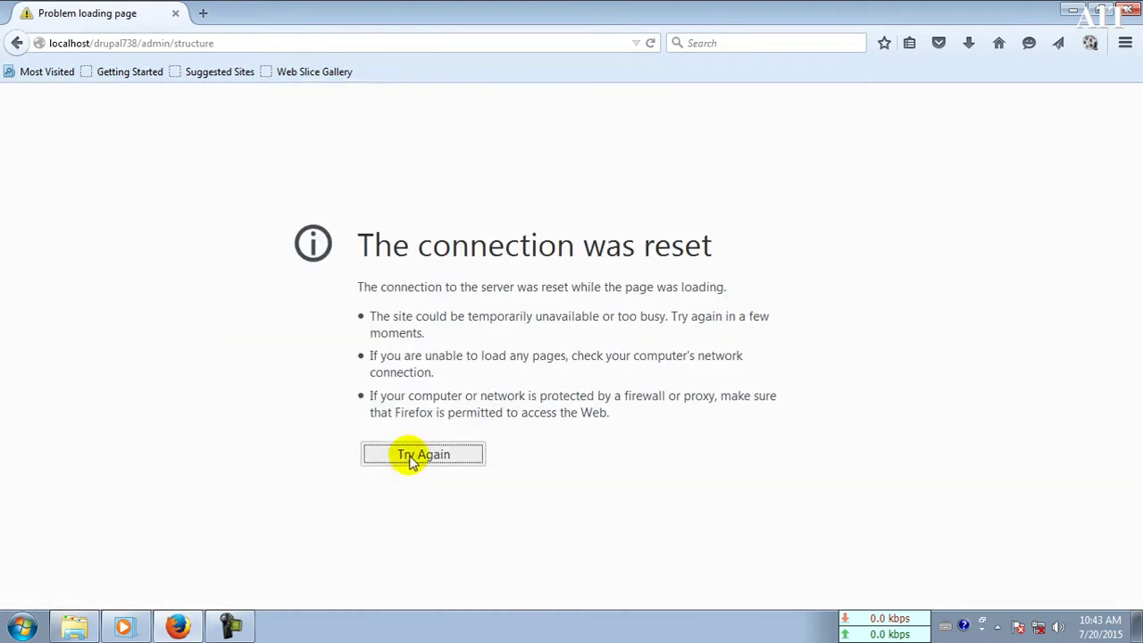
click(15, 41)
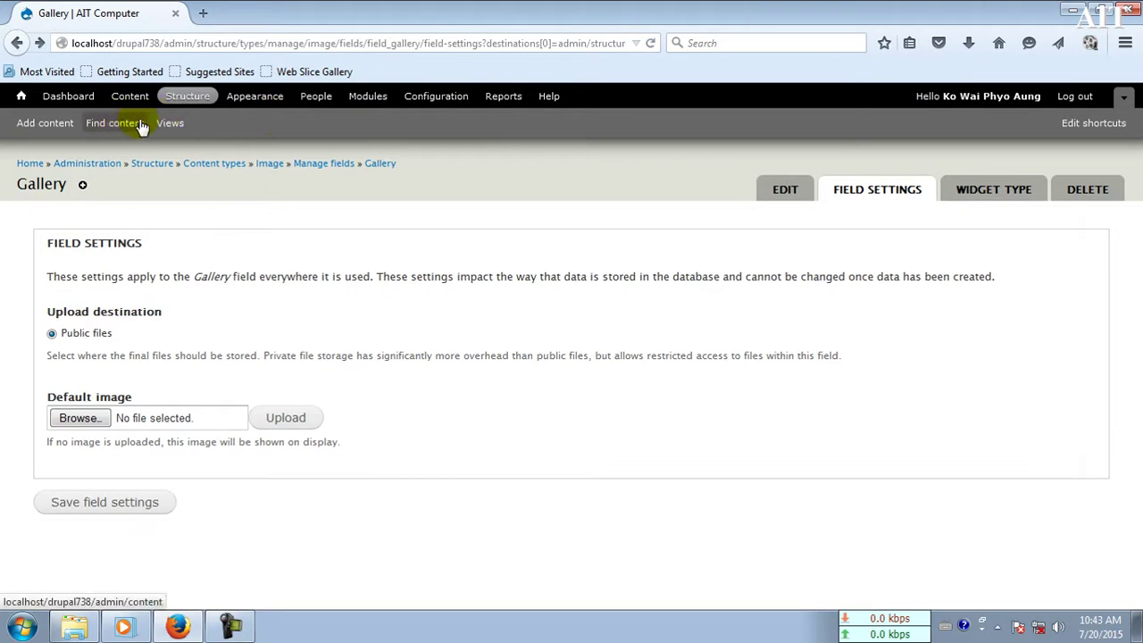
click(369, 102)
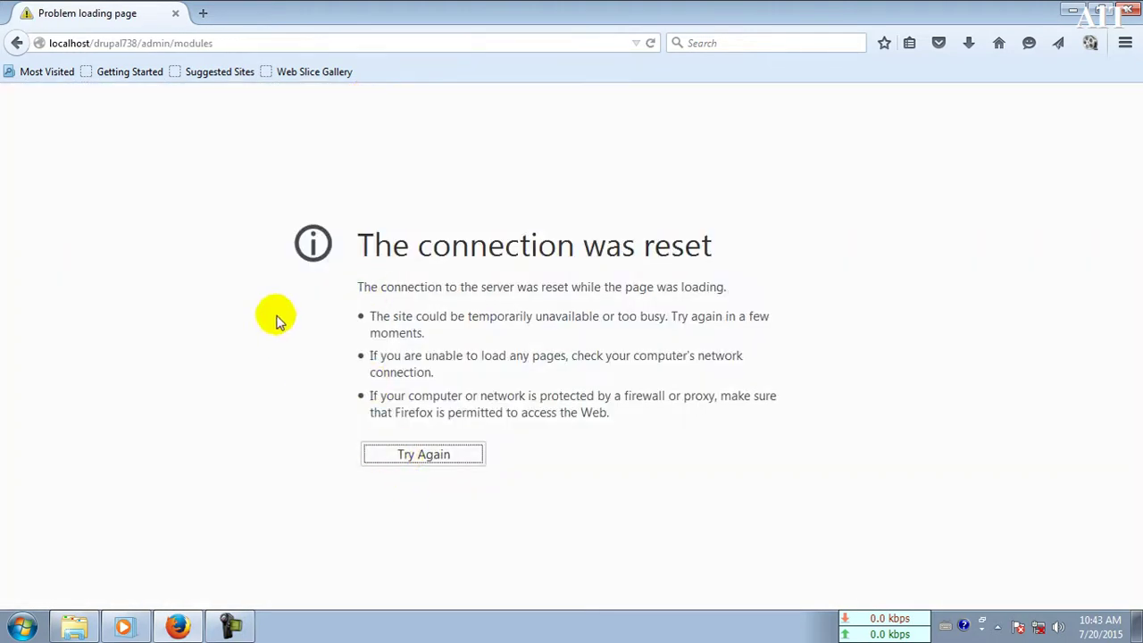
click(17, 43)
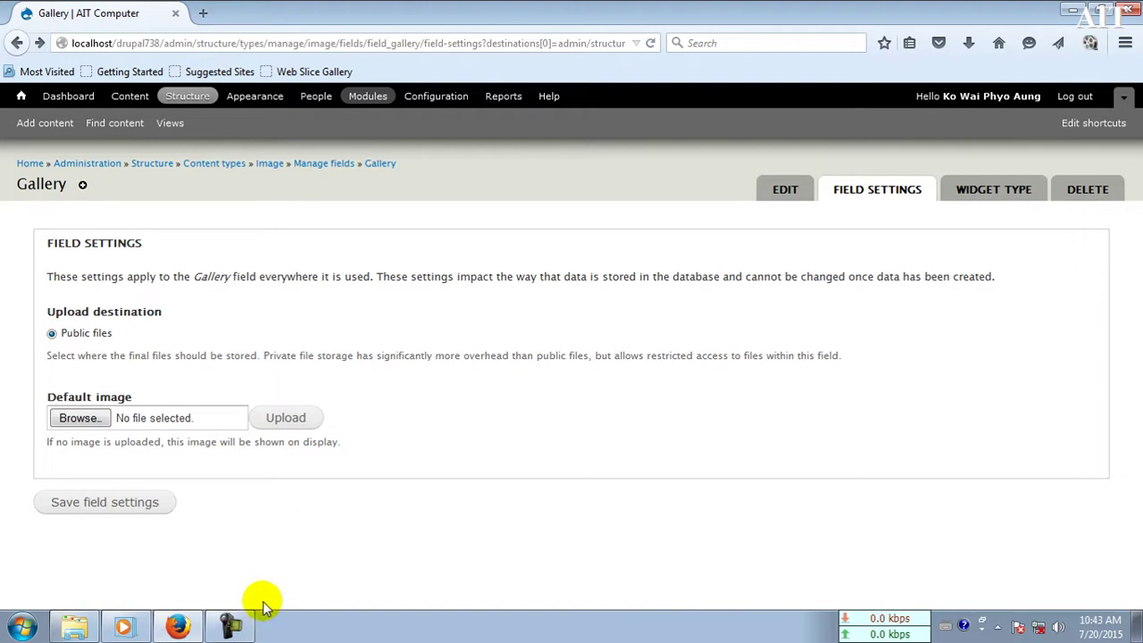
click(234, 625)
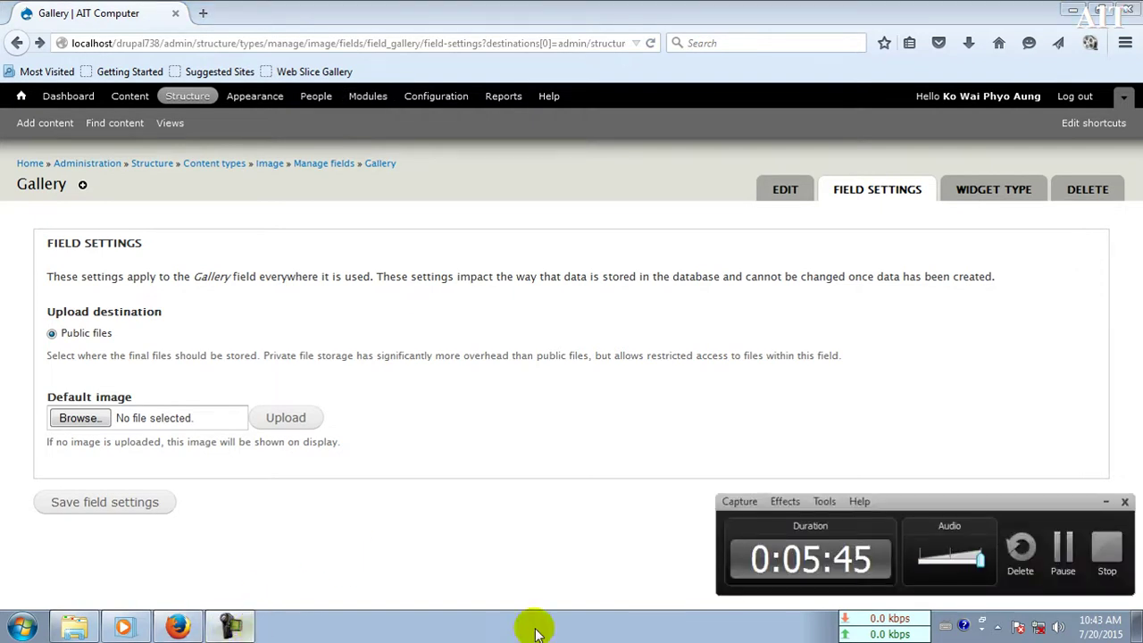
click(1063, 547)
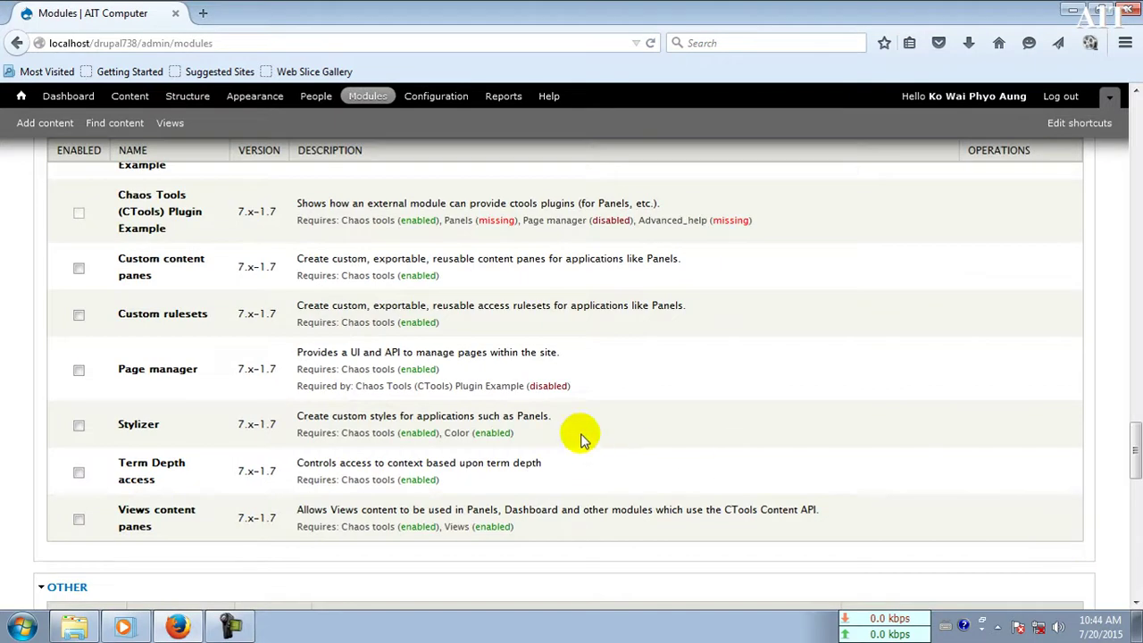
Mark Bulk Export, Chaos Tools (CTools) AJAX Example, Custom content panes and Custom rulesets as enabled in the Chaos tool suite.
scroll(580, 437, up, 5)
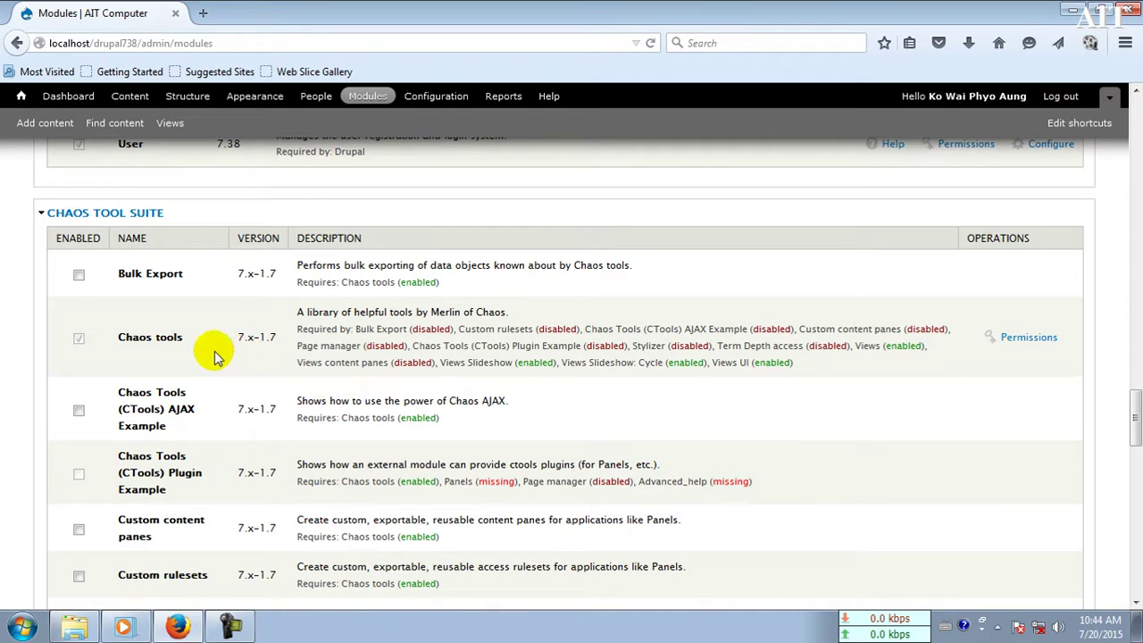
click(78, 275)
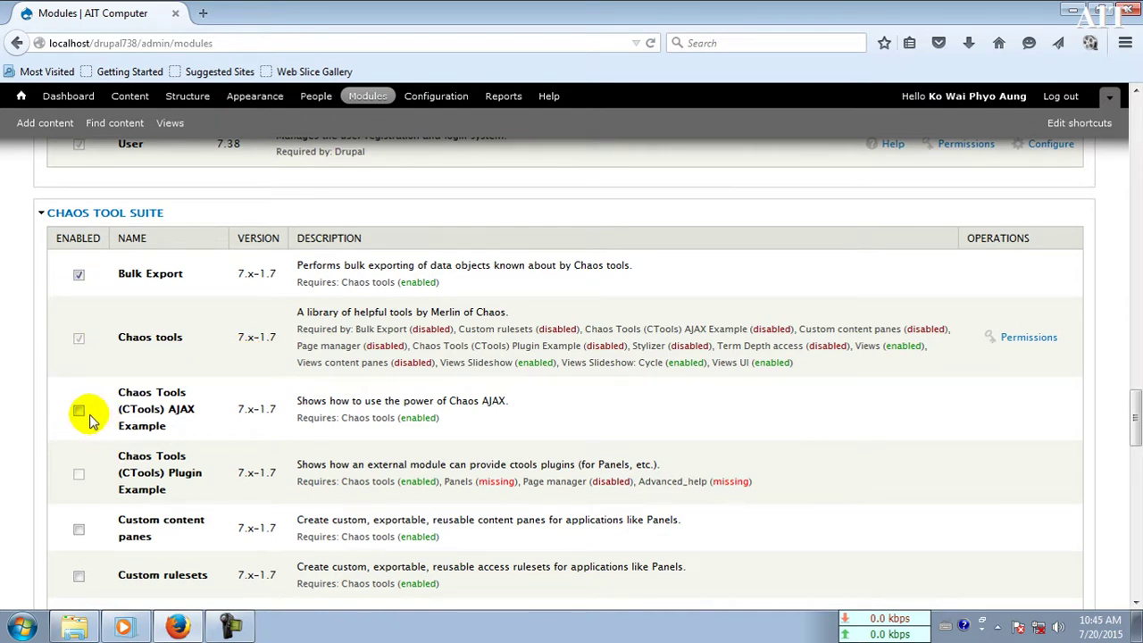
click(79, 410)
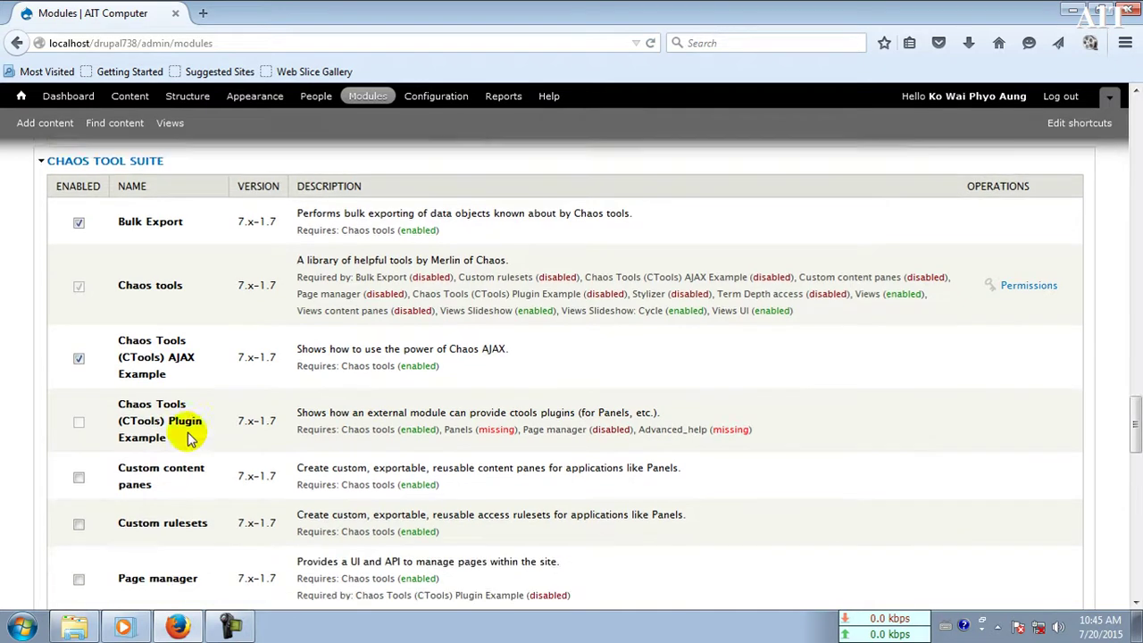
scroll(188, 437, down, 3)
click(79, 399)
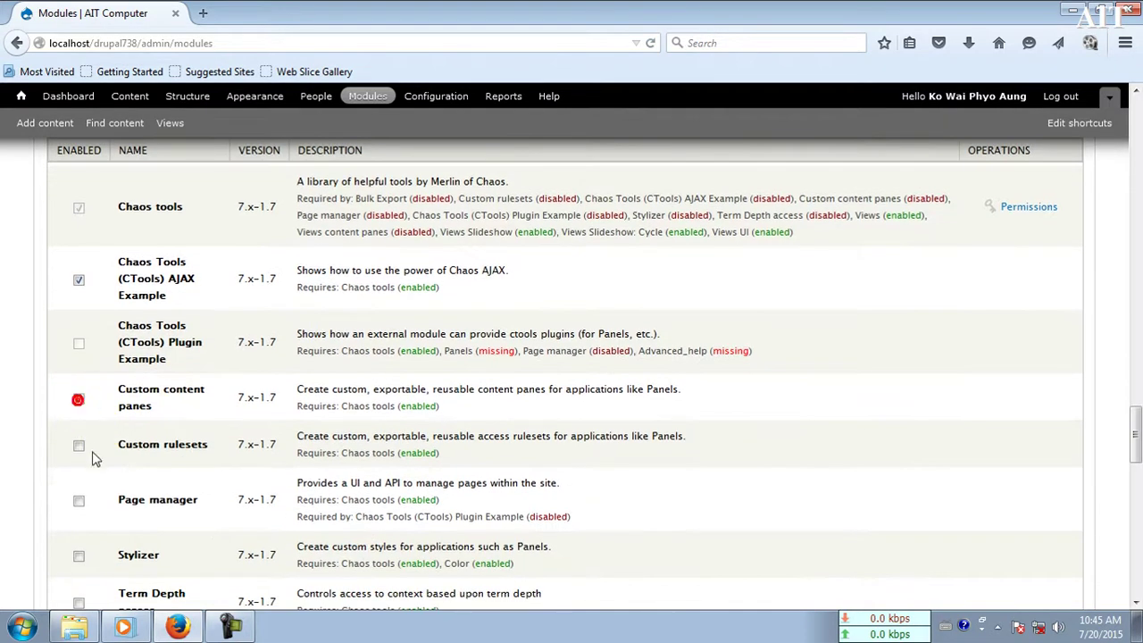
click(79, 445)
Enable Page manager, Stylizer, Term Depth access and Views content panes as well, and save the module configuration.
scroll(78, 357, down, 5)
click(78, 239)
click(78, 294)
click(79, 341)
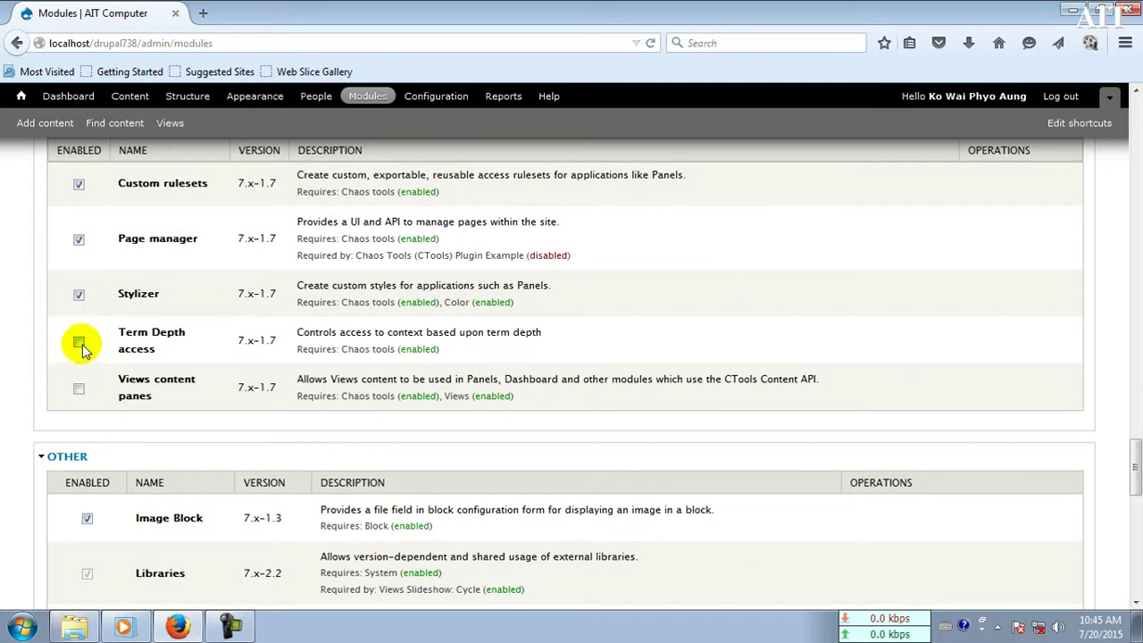
click(79, 388)
scroll(212, 396, down, 10)
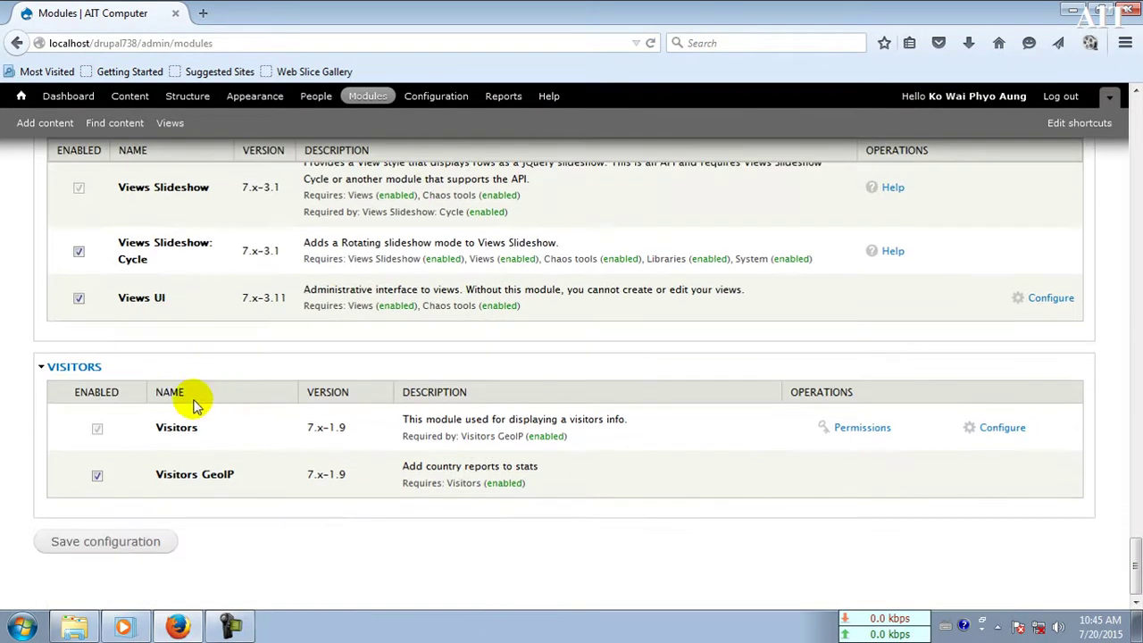
click(89, 544)
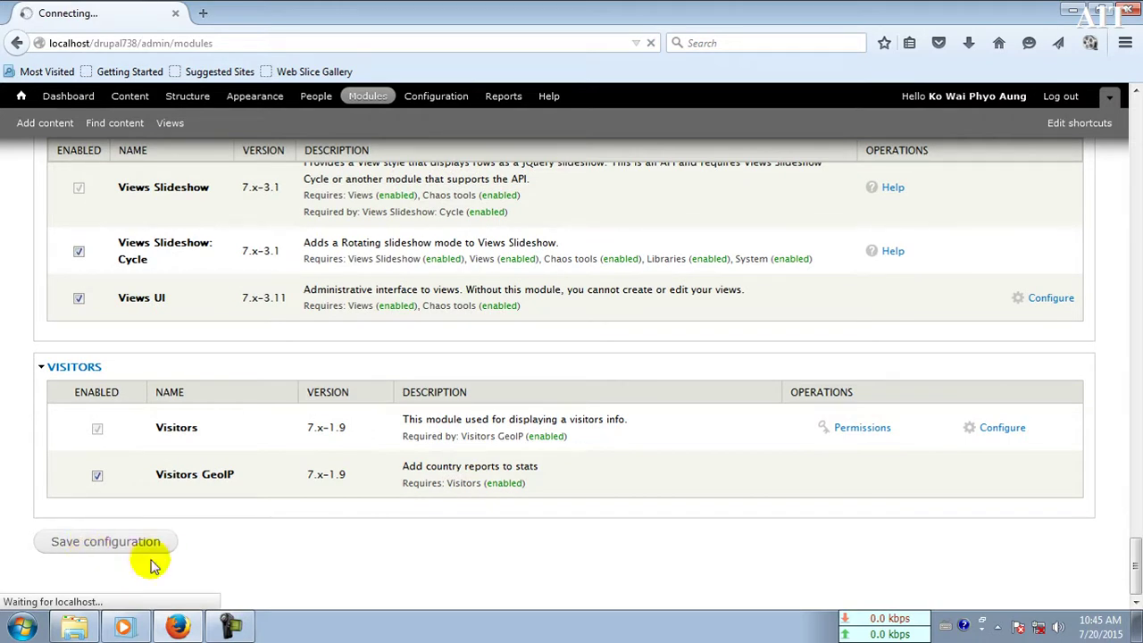
click(231, 627)
click(1063, 558)
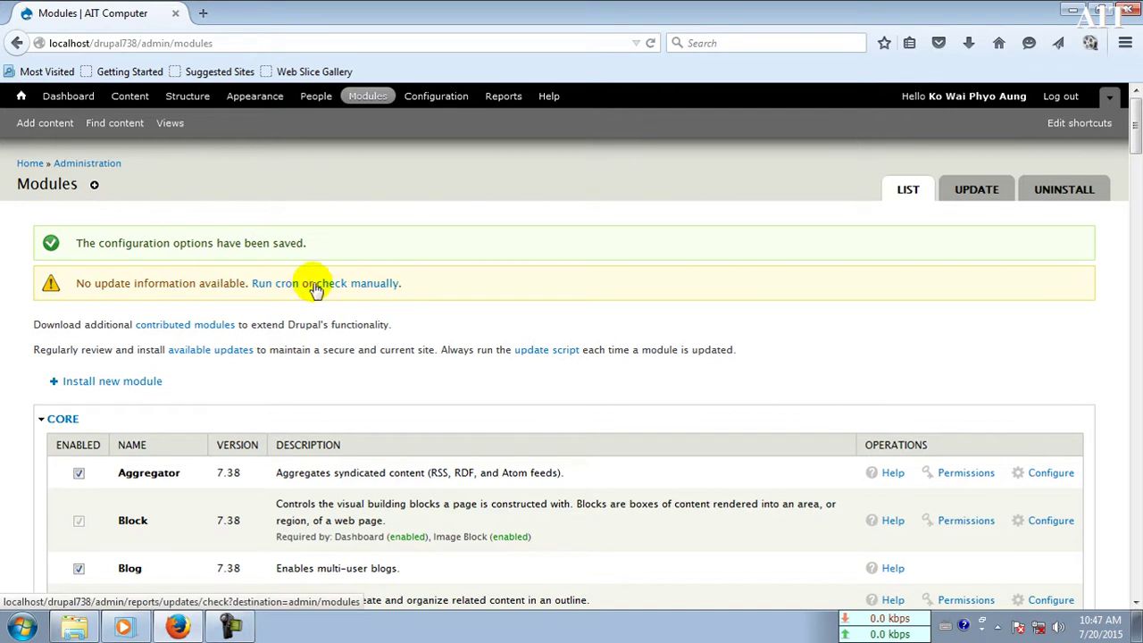
Delete the existing Image content type from the site's content types and confirm the deletion.
scroll(380, 409, down, 10)
scroll(383, 411, up, 10)
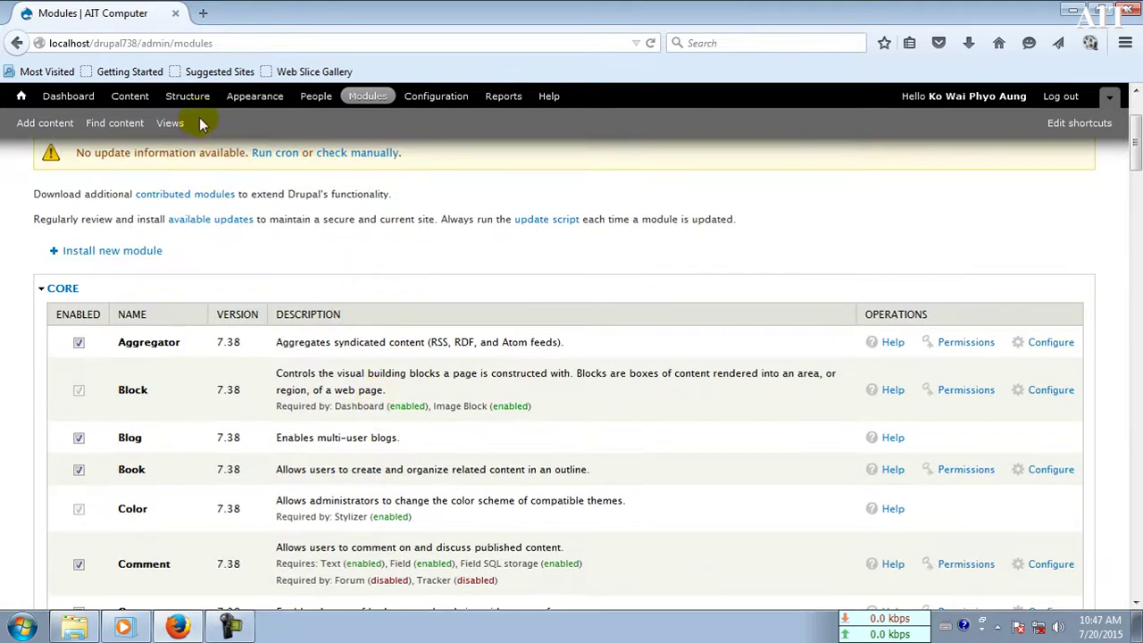
click(188, 98)
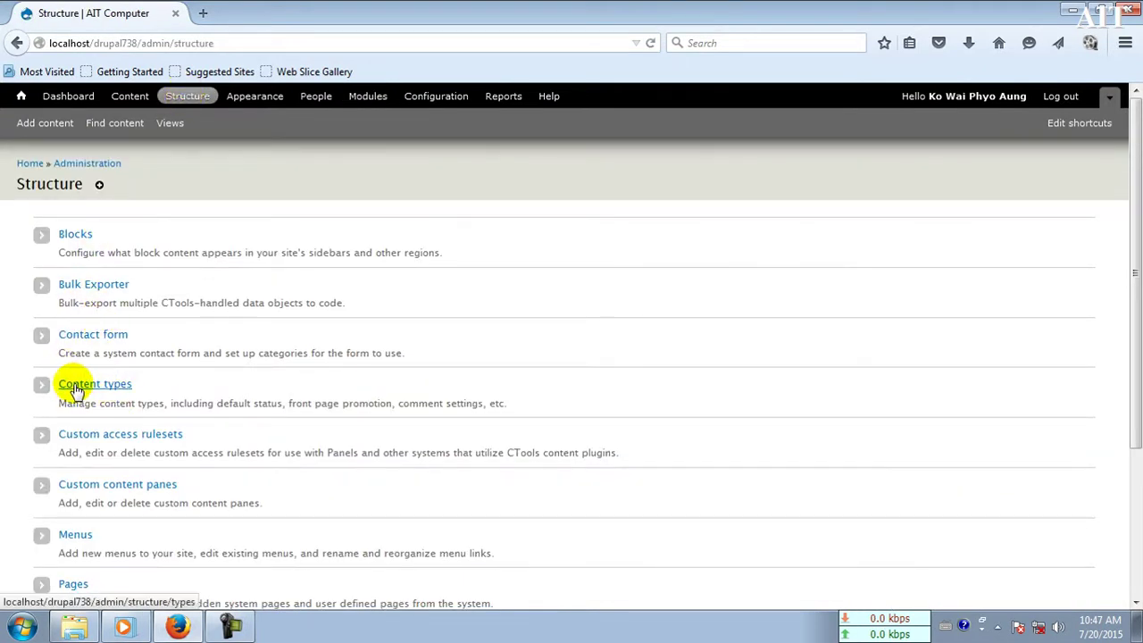
click(76, 390)
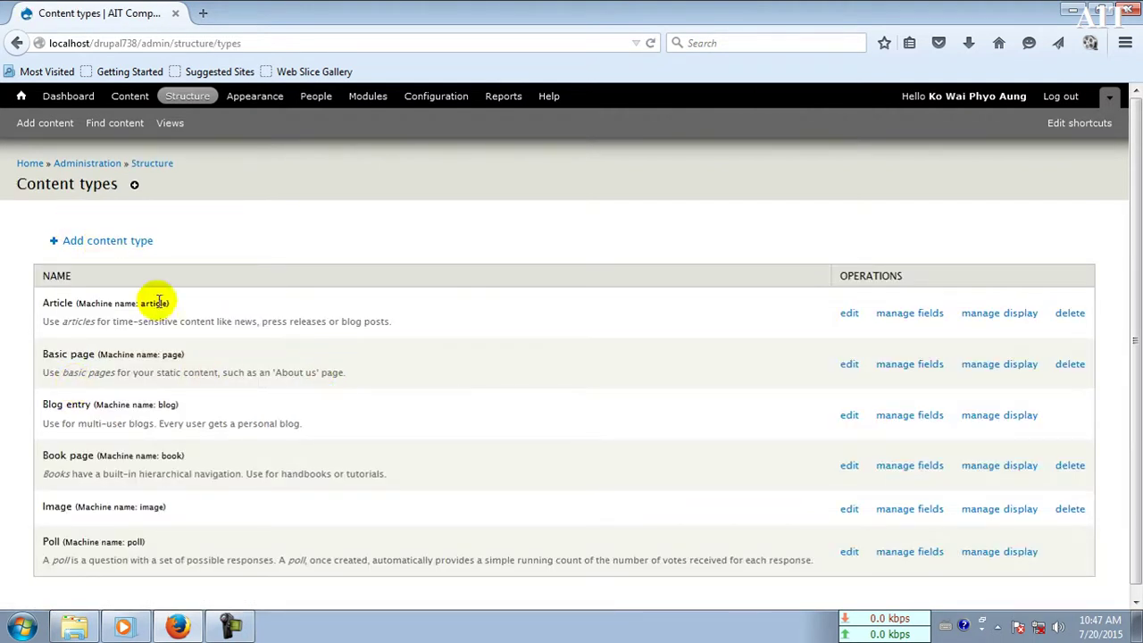
scroll(248, 434, down, 1)
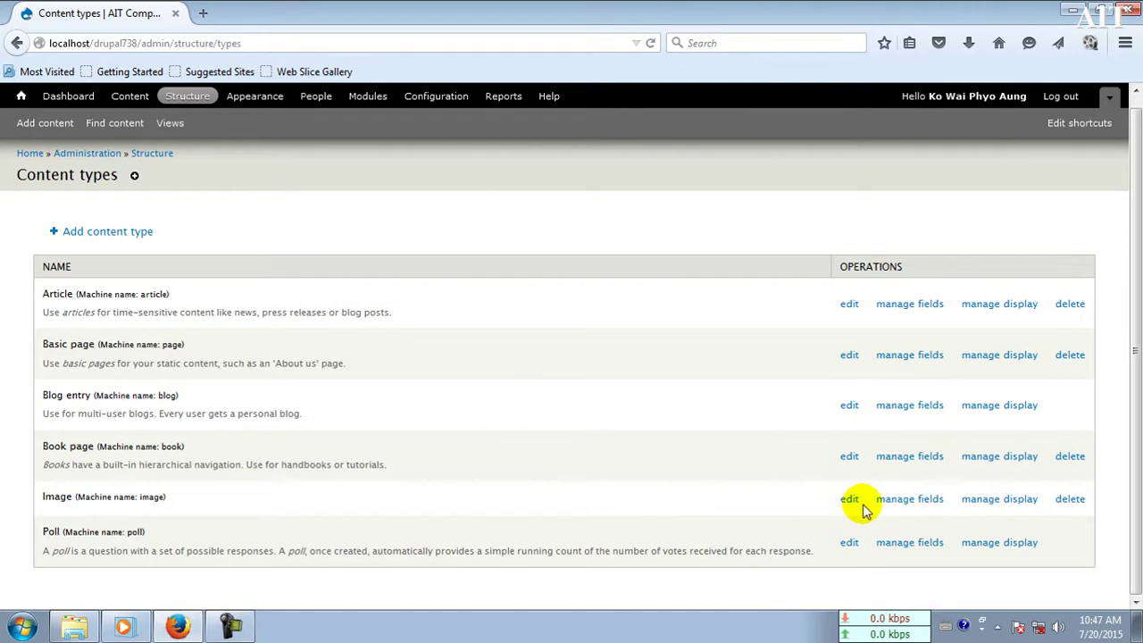
click(1072, 501)
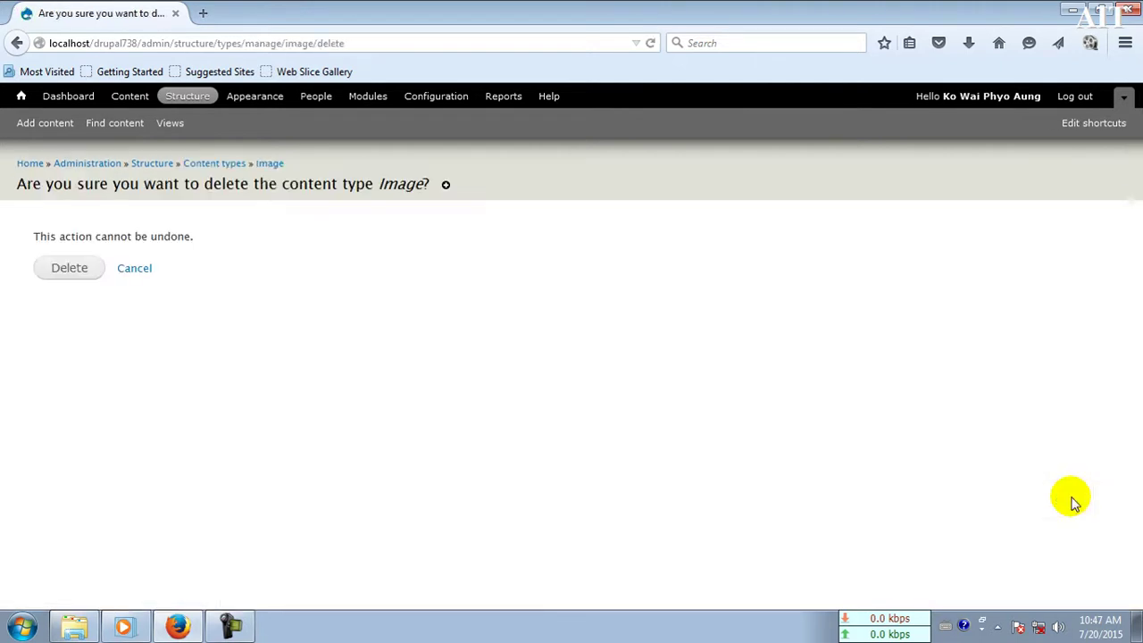
click(72, 277)
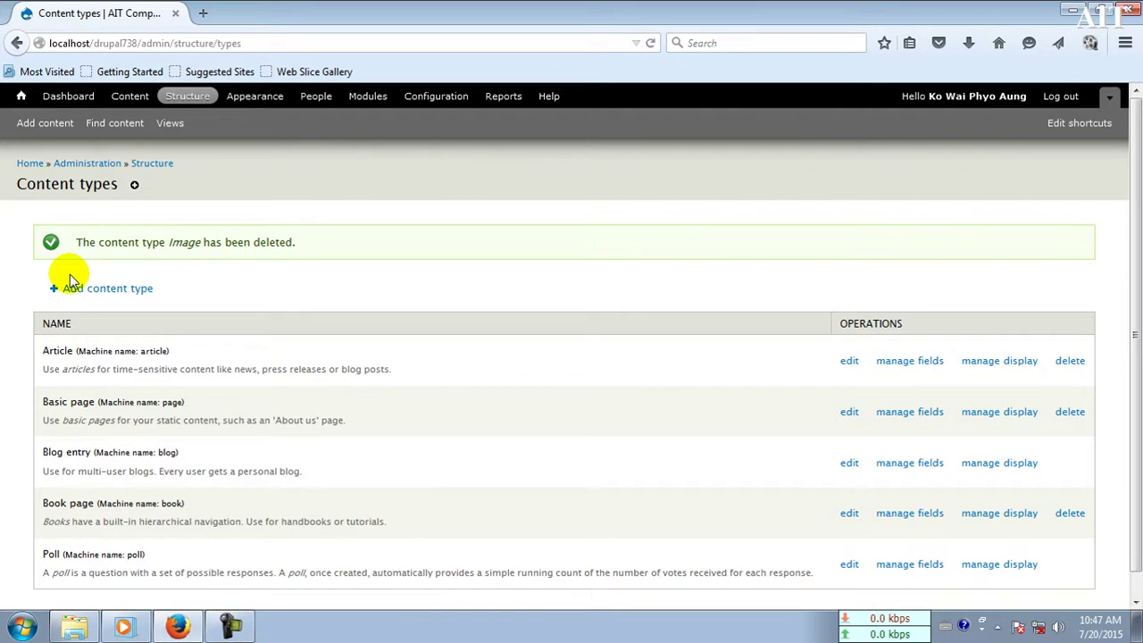
Add a content type named Image, keep Main menu as its available menu, and save it, continuing to its fields.
scroll(268, 402, down, 1)
click(98, 268)
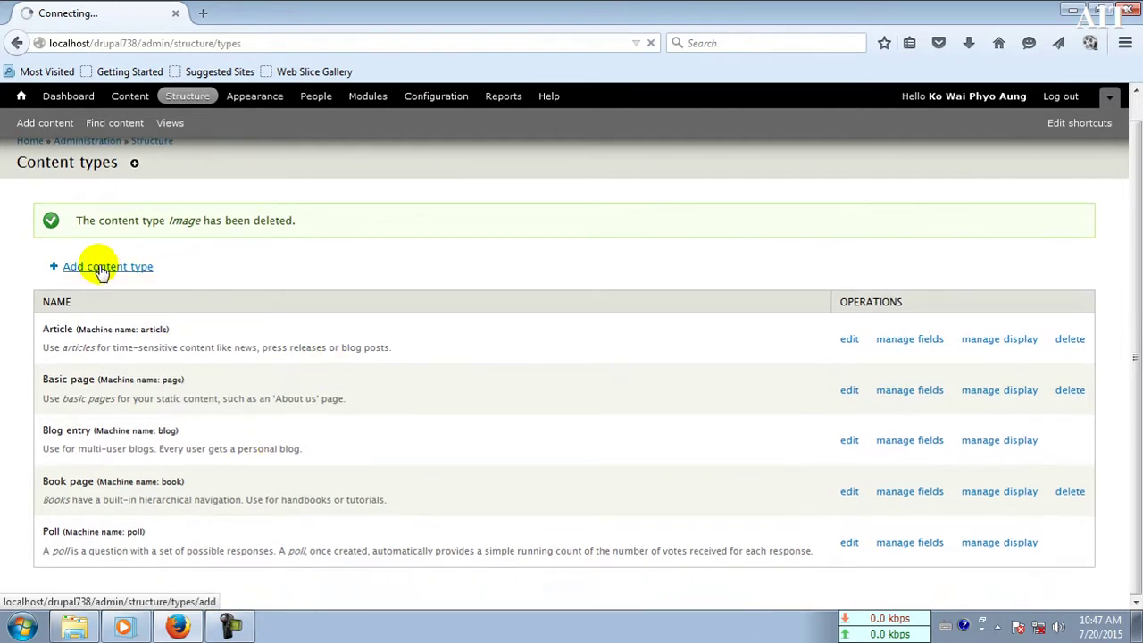
click(52, 283)
text(Image)
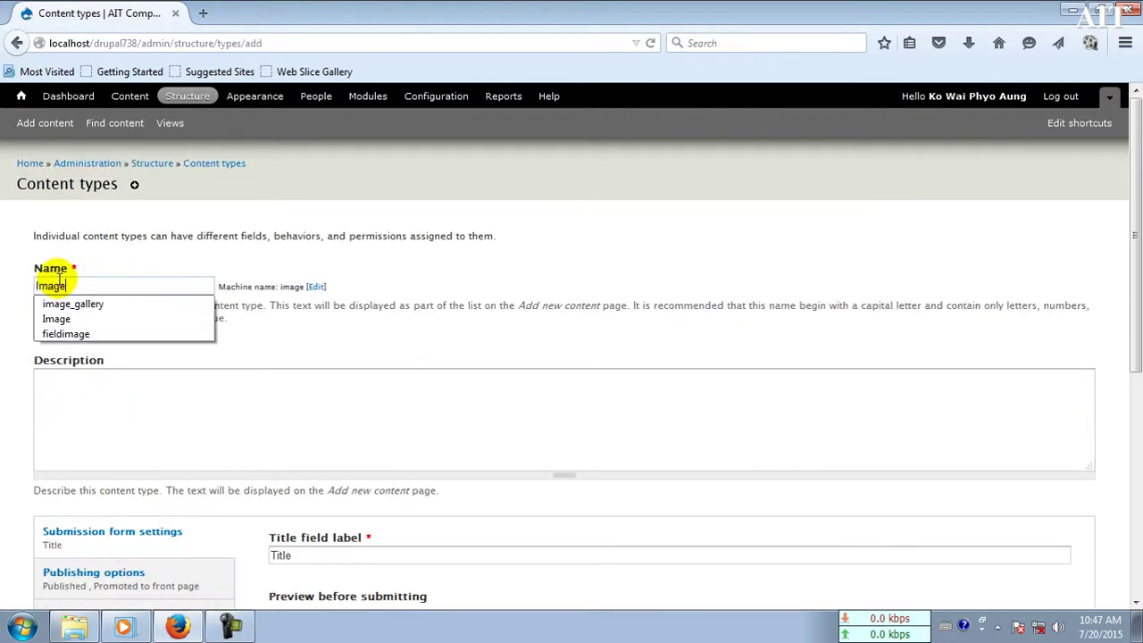
key(Down)
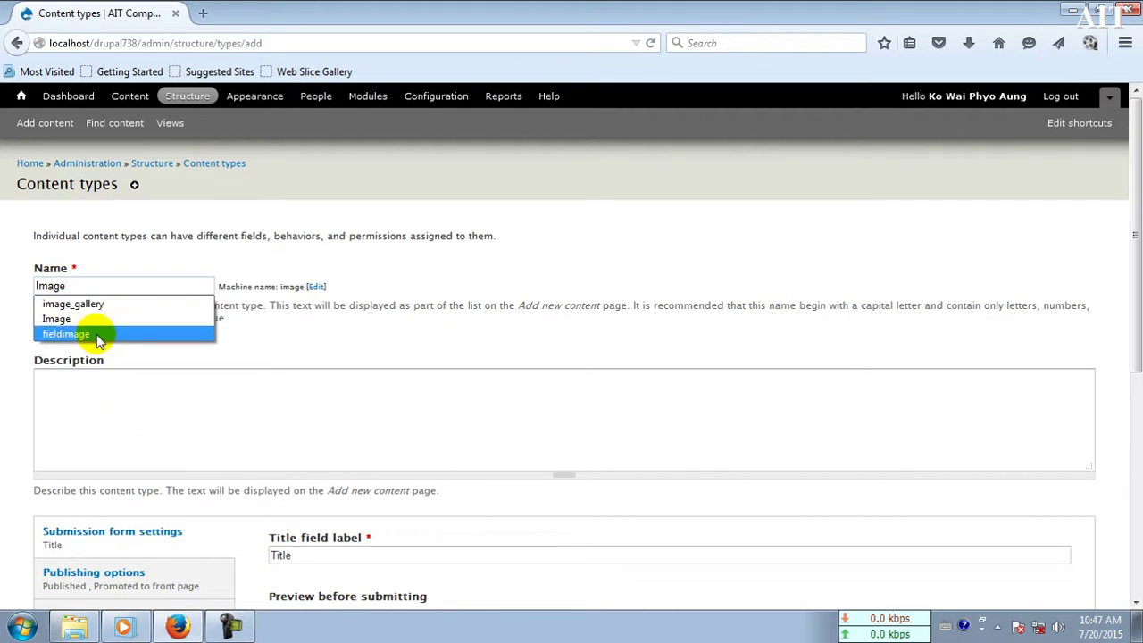
click(66, 320)
scroll(128, 447, down, 4)
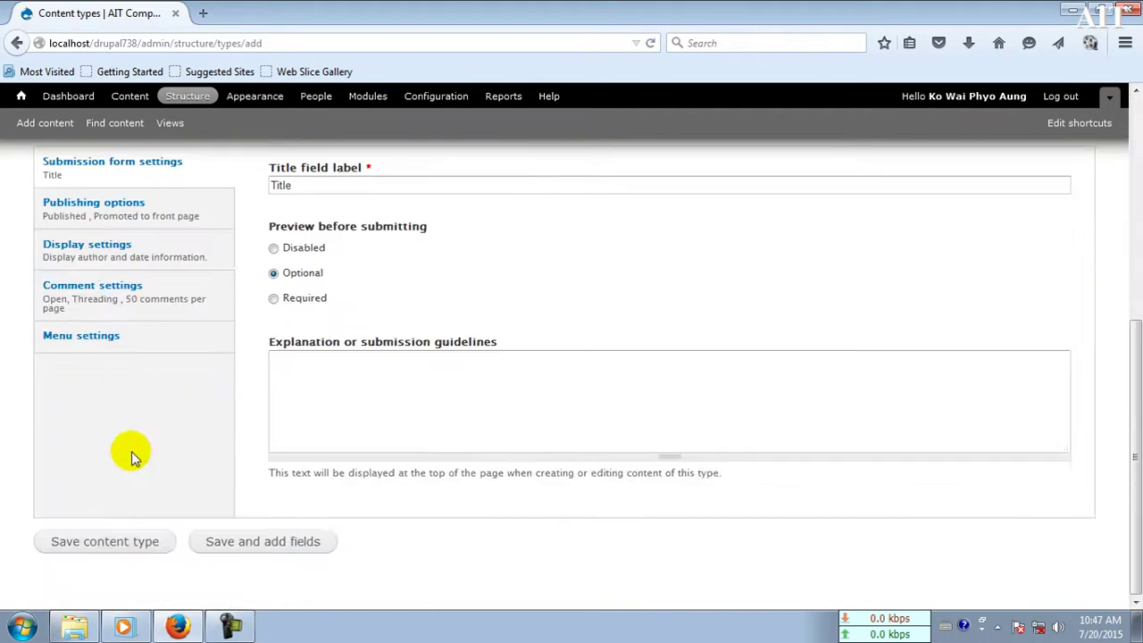
click(94, 345)
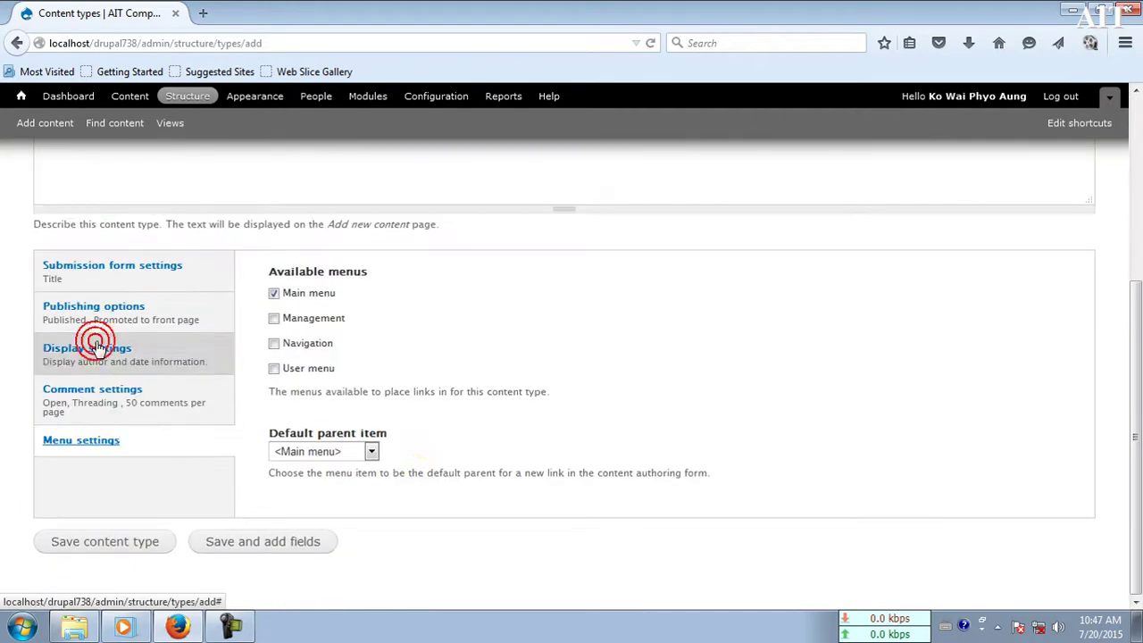
click(260, 554)
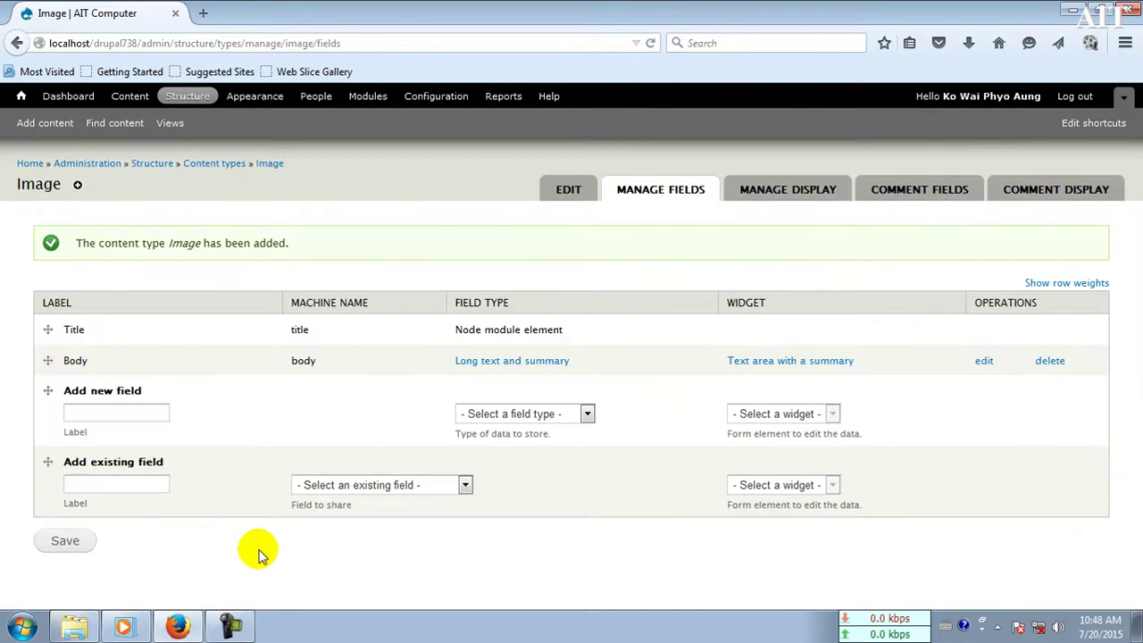
Add a new field labelled AddImage to the Image content type, with field type Image and widget Image, and save.
click(100, 413)
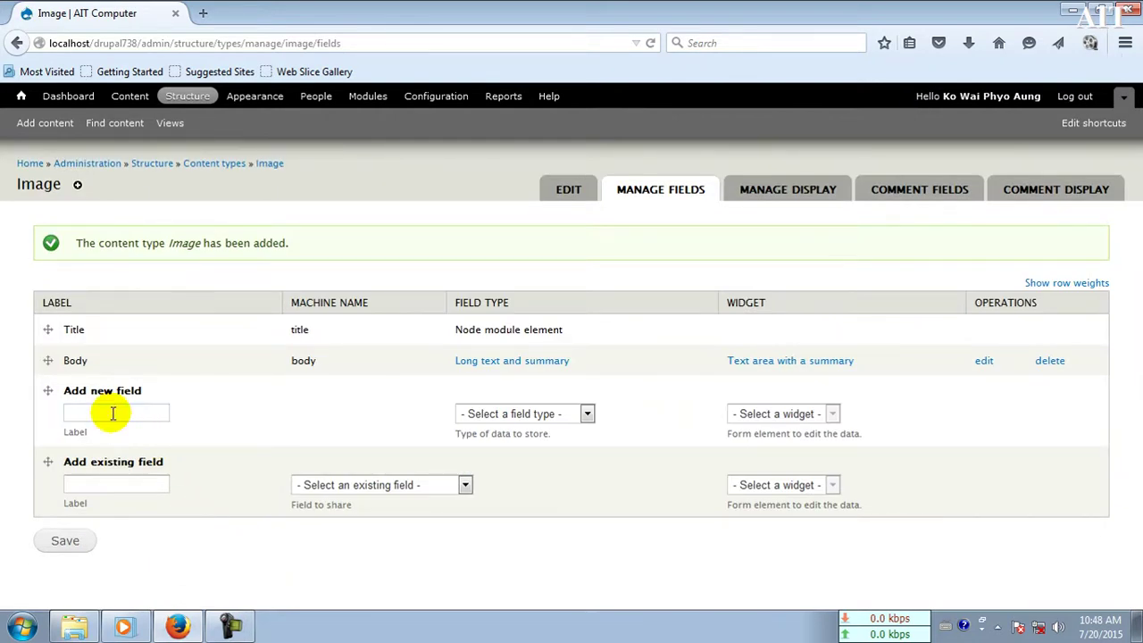
text(AddImage)
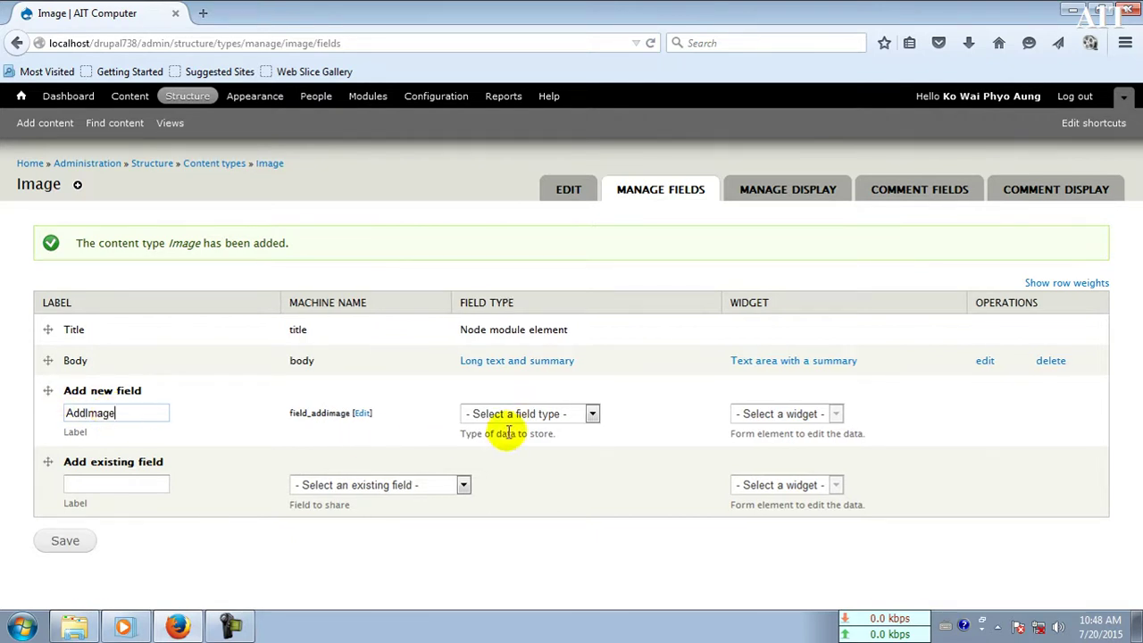
click(582, 414)
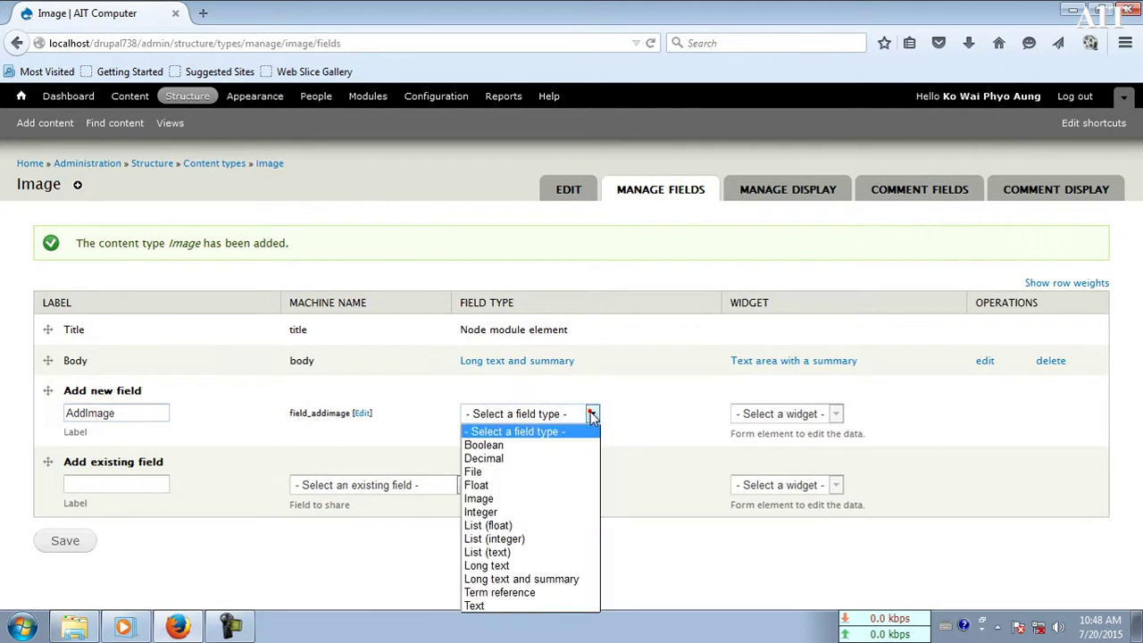
click(502, 498)
click(777, 415)
click(770, 435)
click(63, 546)
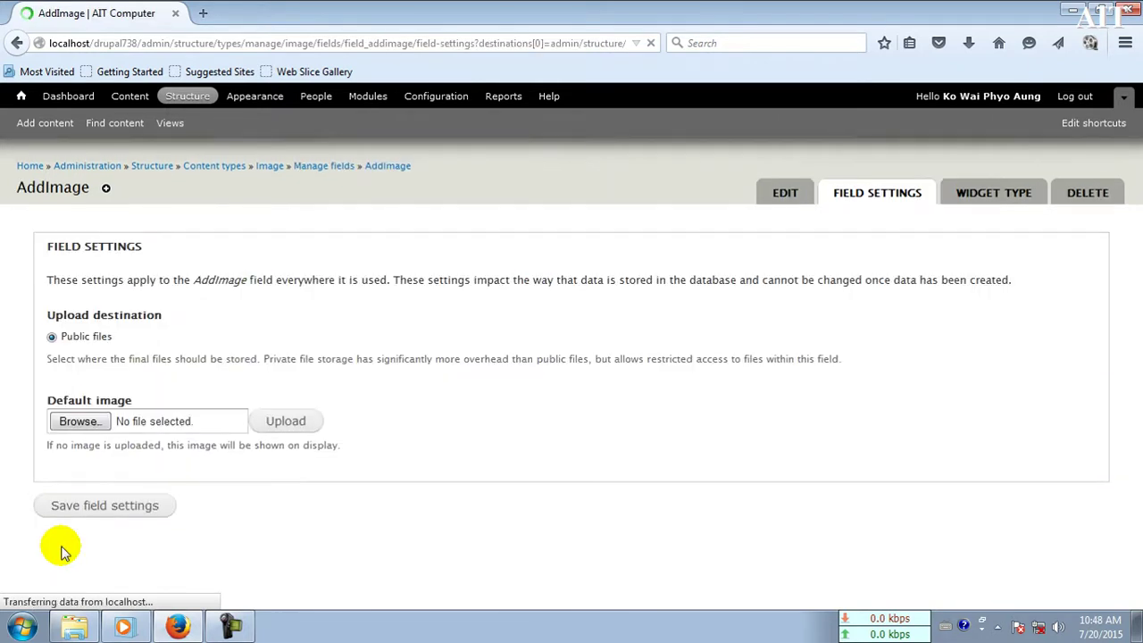
Save the AddImage field settings with the Public files upload destination, and save the Image content type.
click(125, 517)
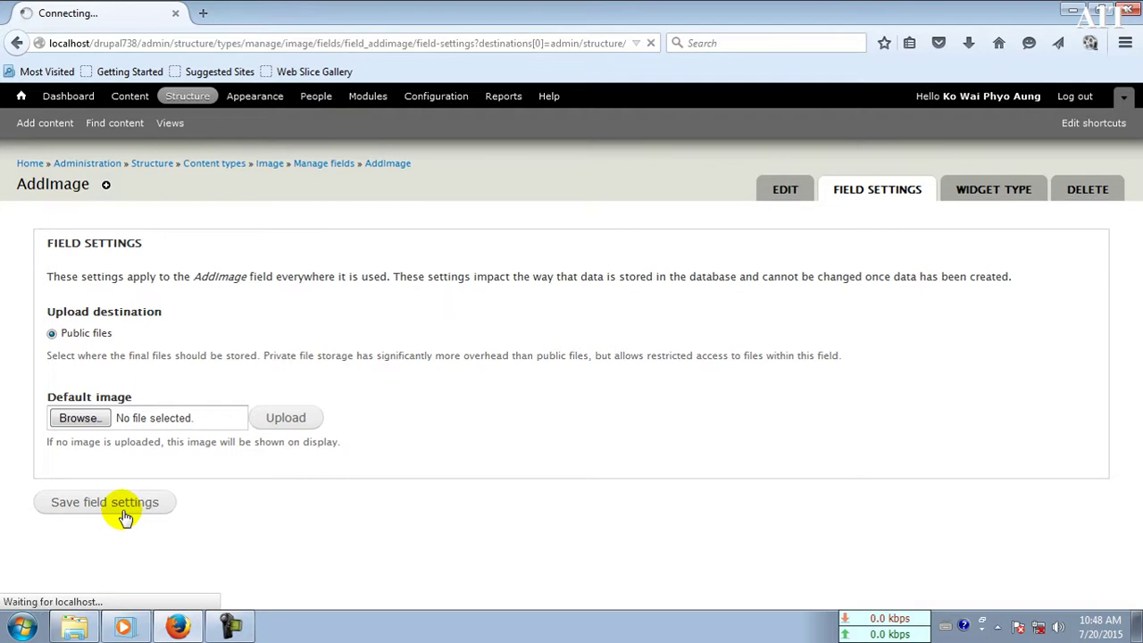
click(231, 625)
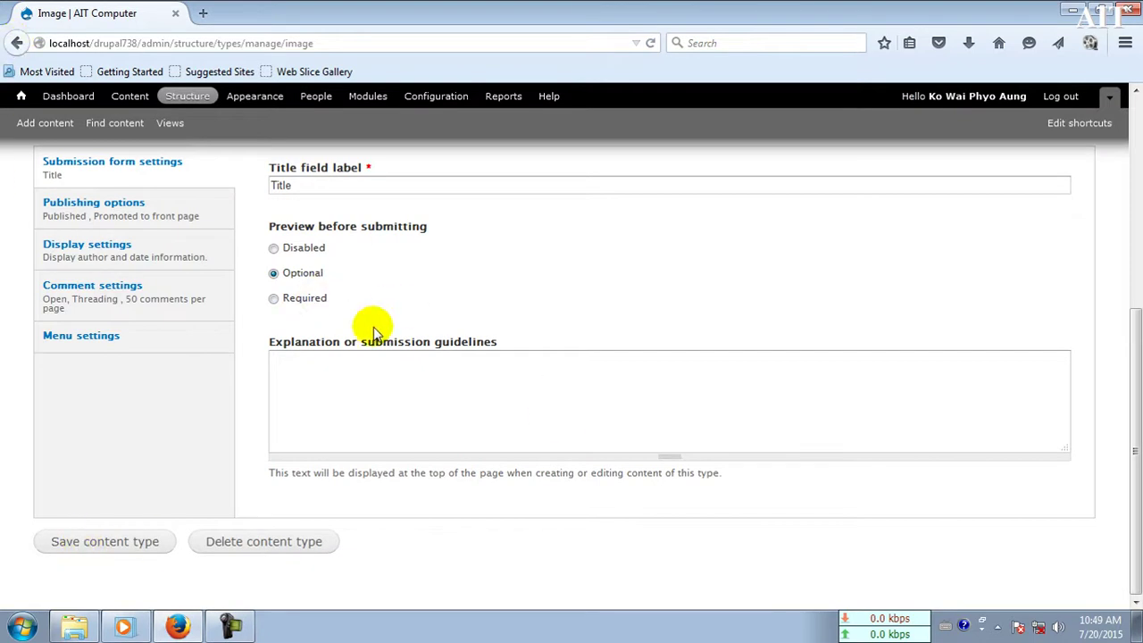
click(95, 546)
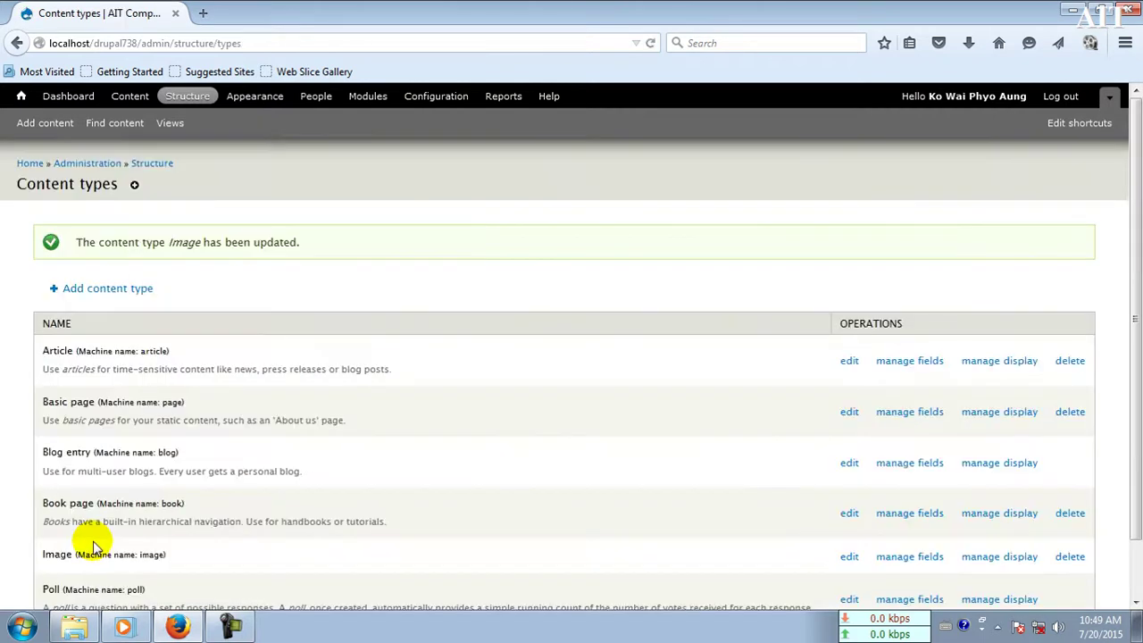
scroll(171, 510, down, 1)
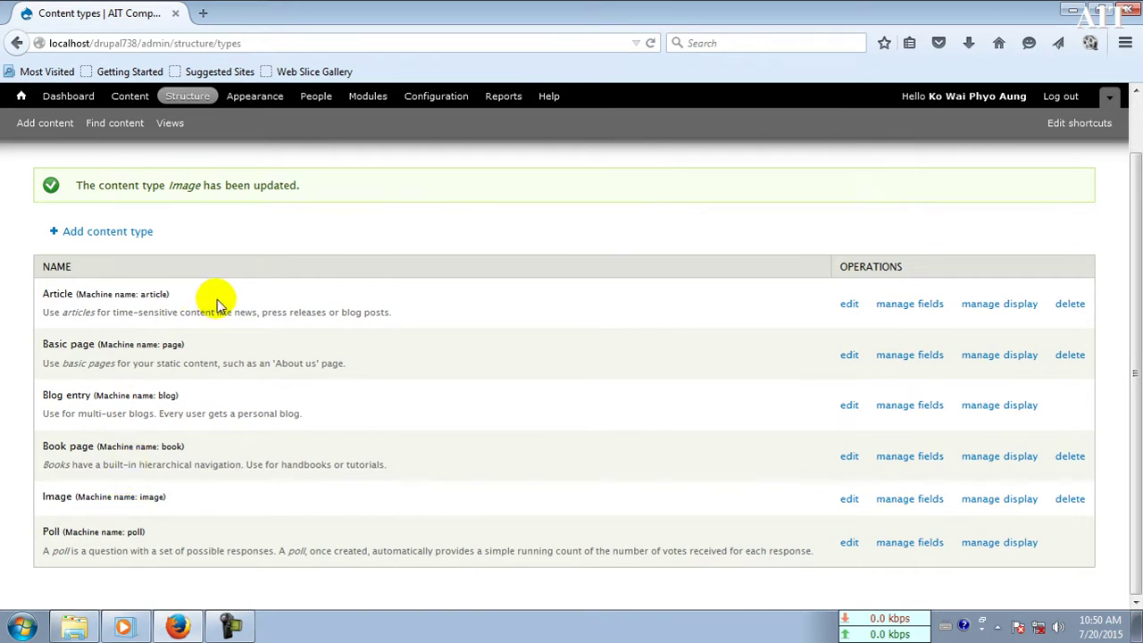
Start a new Image content item and look over its form from the title to the AddImage upload field.
click(42, 126)
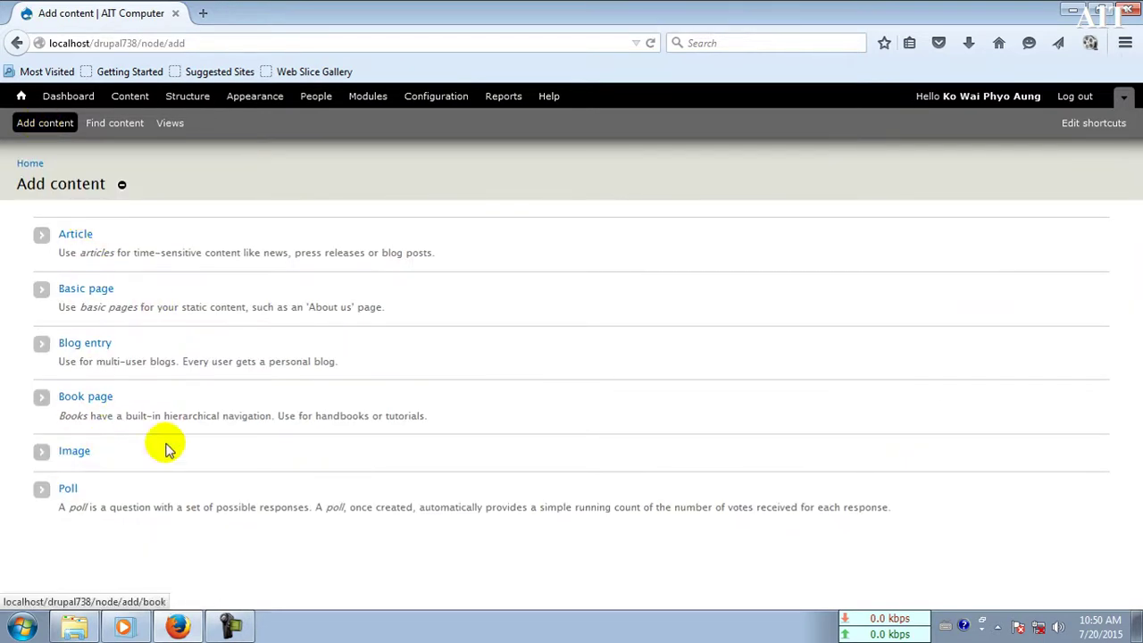
click(76, 455)
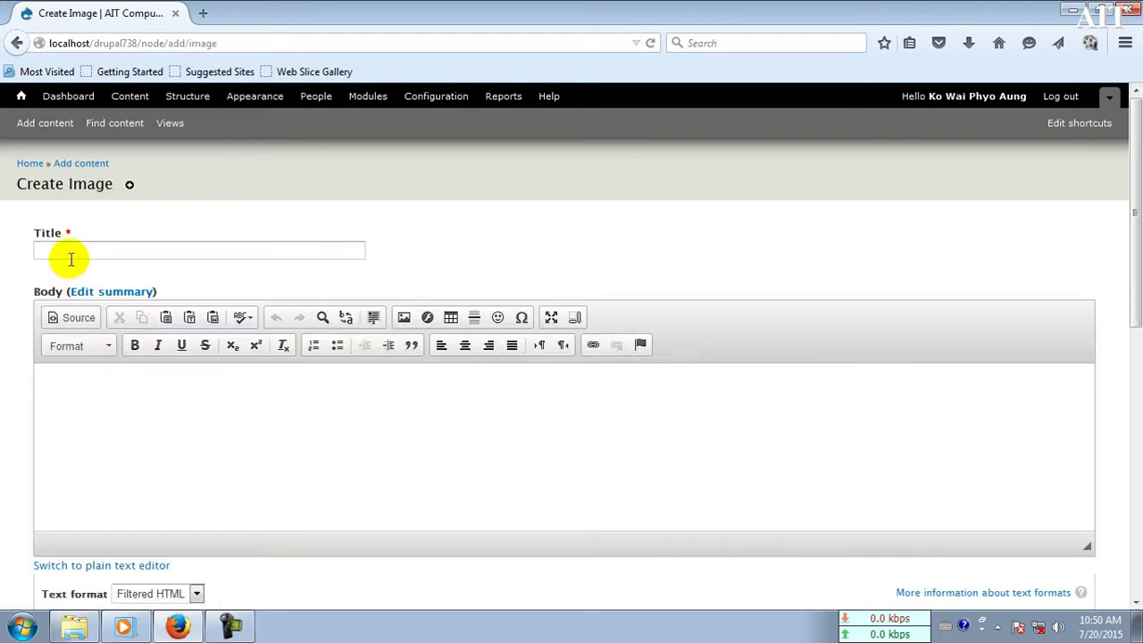
scroll(184, 406, down, 5)
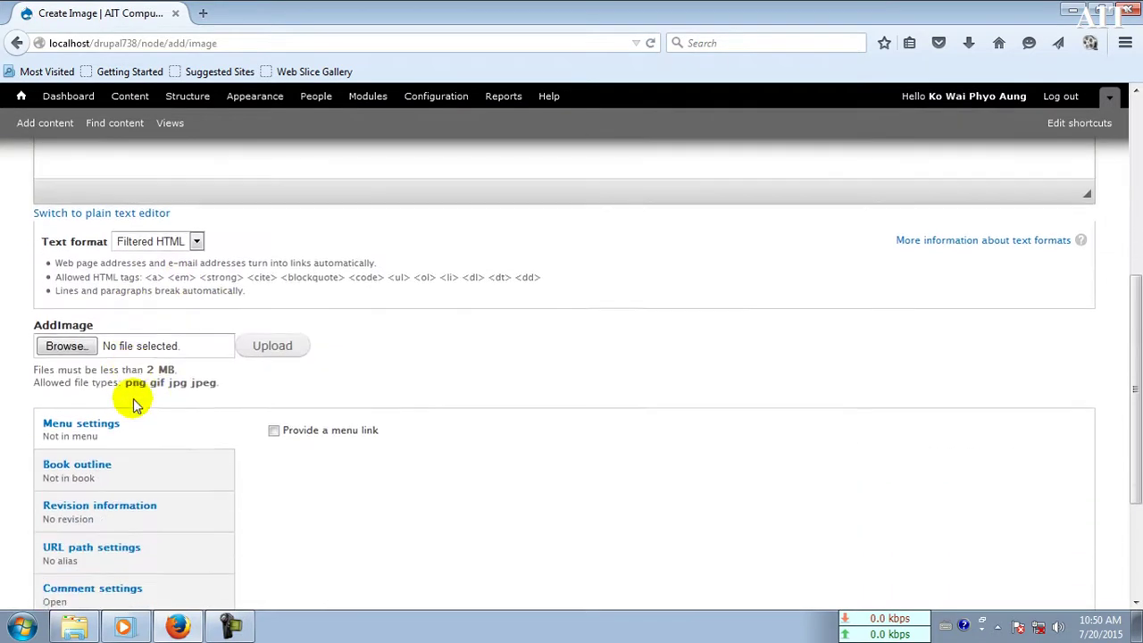
scroll(134, 403, down, 1)
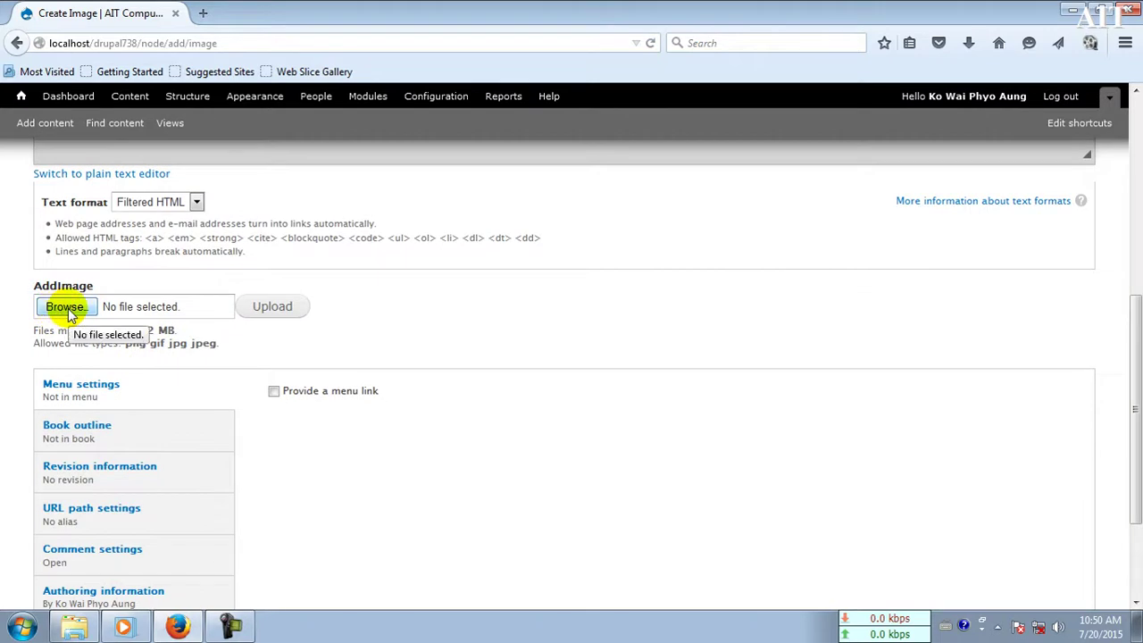
scroll(280, 349, up, 6)
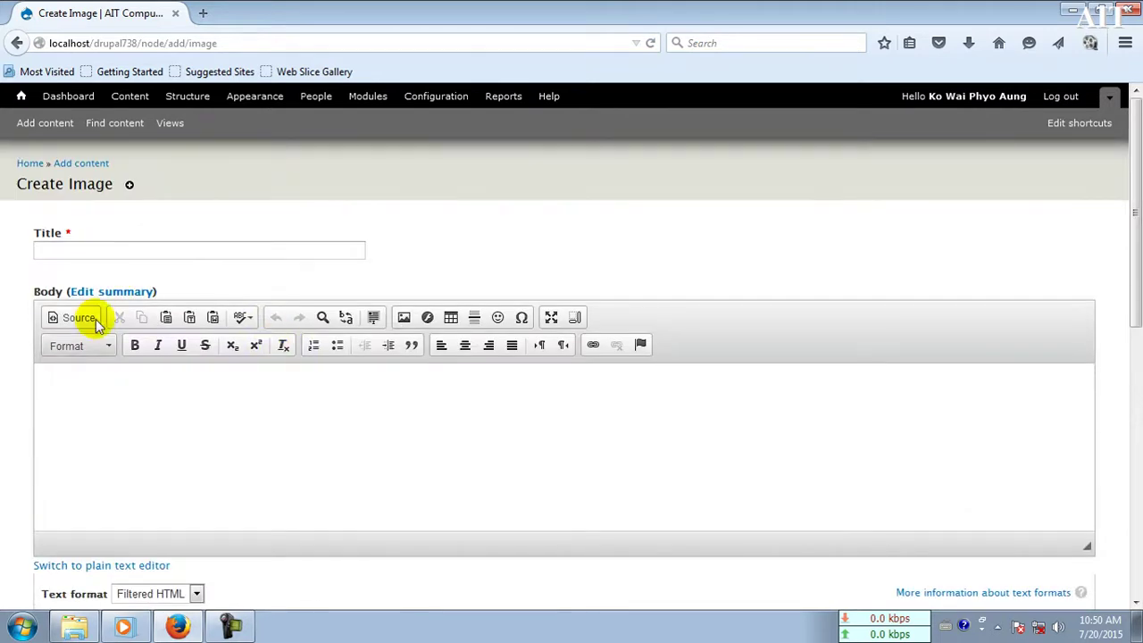
scroll(110, 383, down, 6)
scroll(153, 384, up, 7)
Title the new Image content item Image1.
click(85, 249)
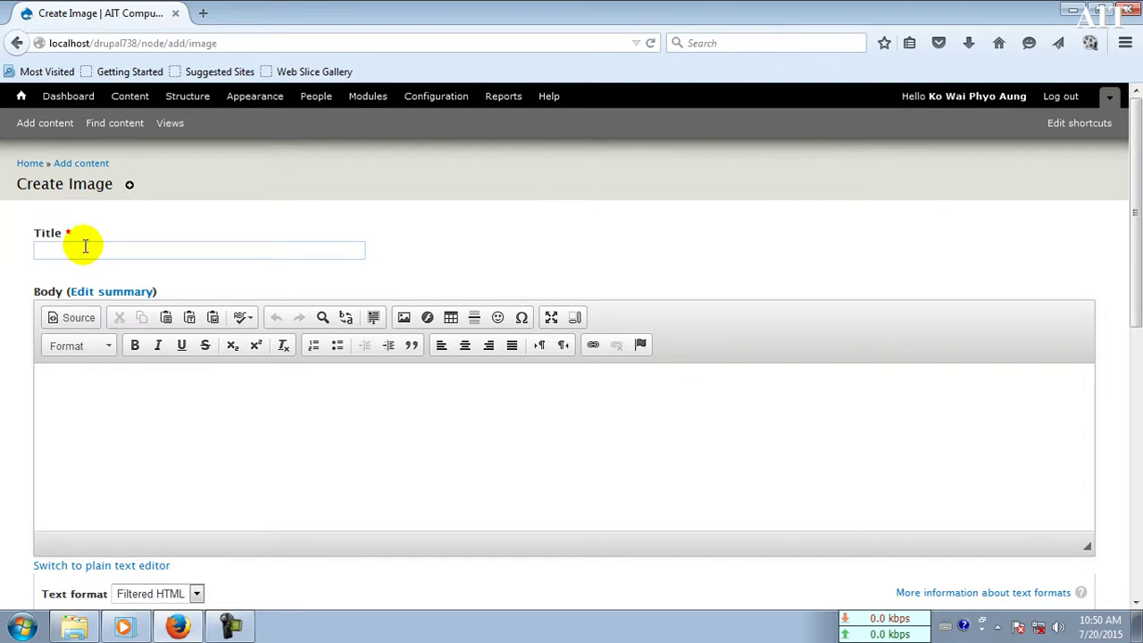
text(Image1)
scroll(205, 358, down, 5)
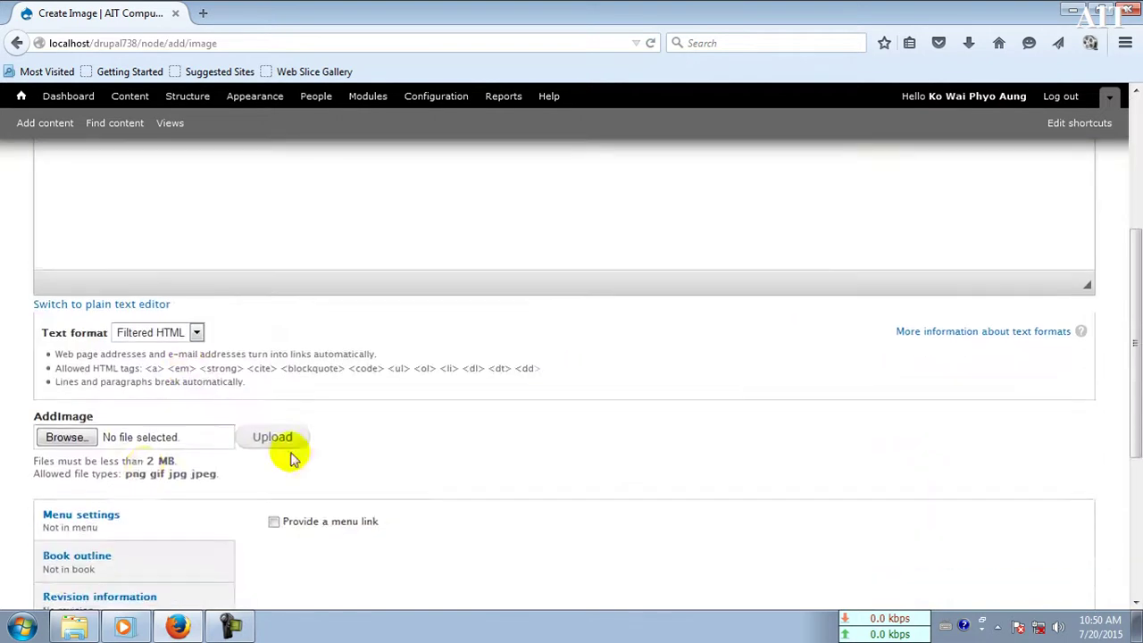
Upload 5.jpeg from the gallery folder into the AddImage field.
click(64, 438)
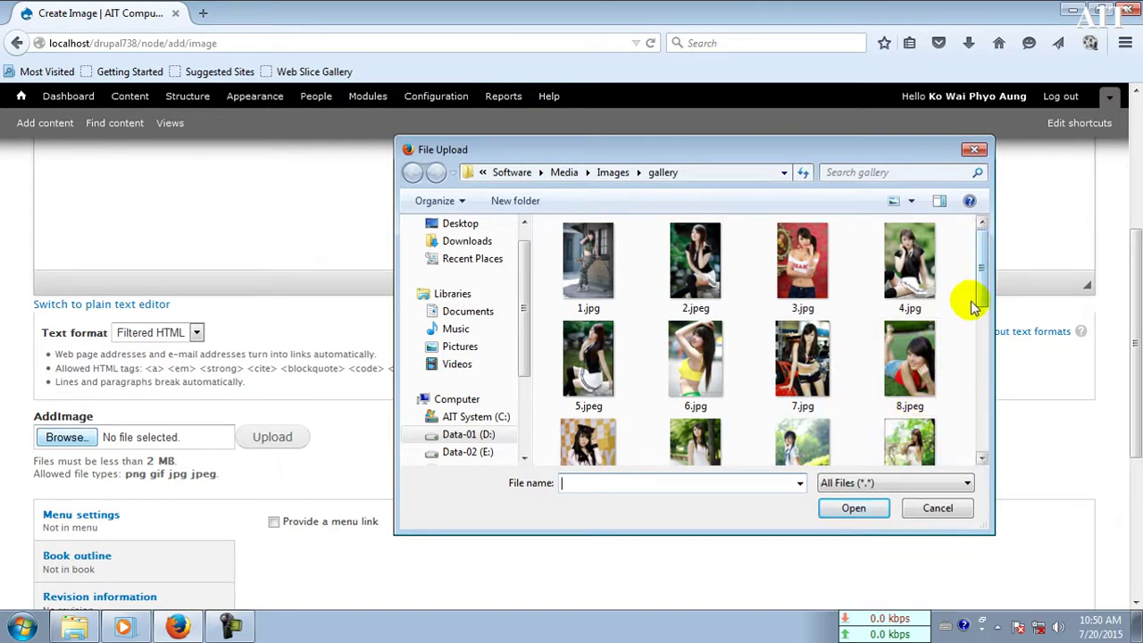
click(590, 362)
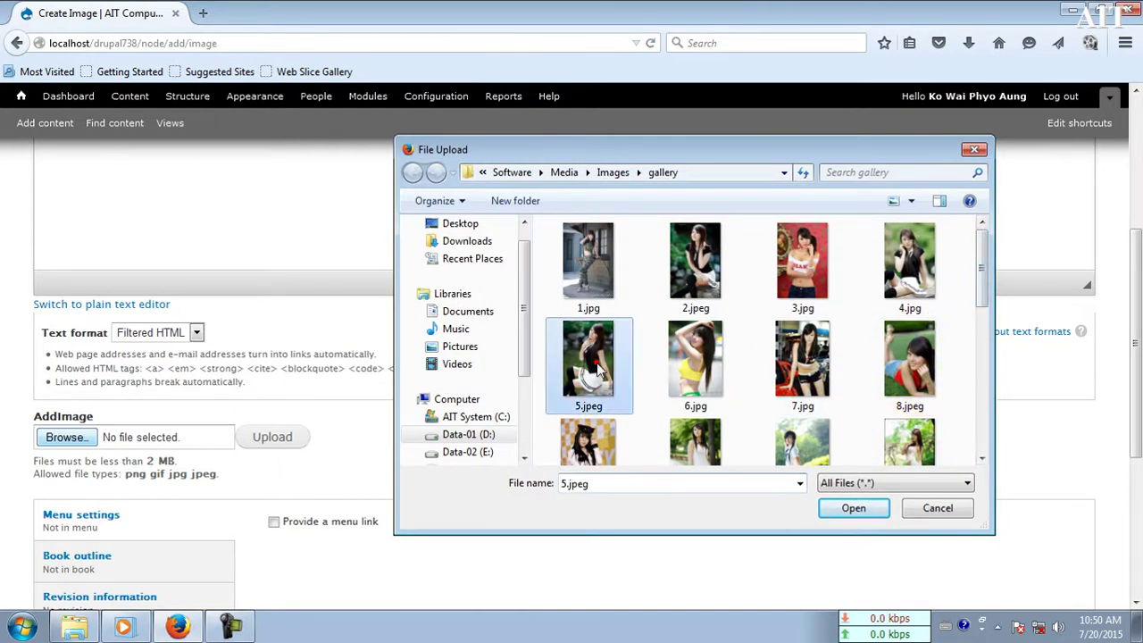
click(853, 507)
click(266, 439)
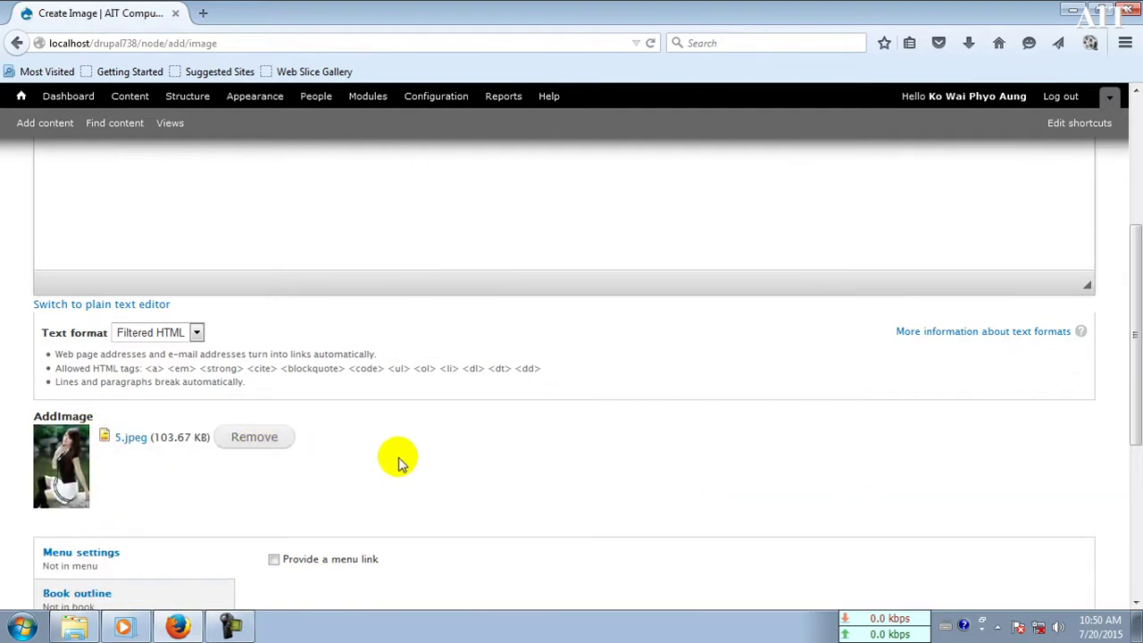
Turn off promotion to the front page in the publishing options, keep the item published, and save it.
scroll(395, 495, down, 5)
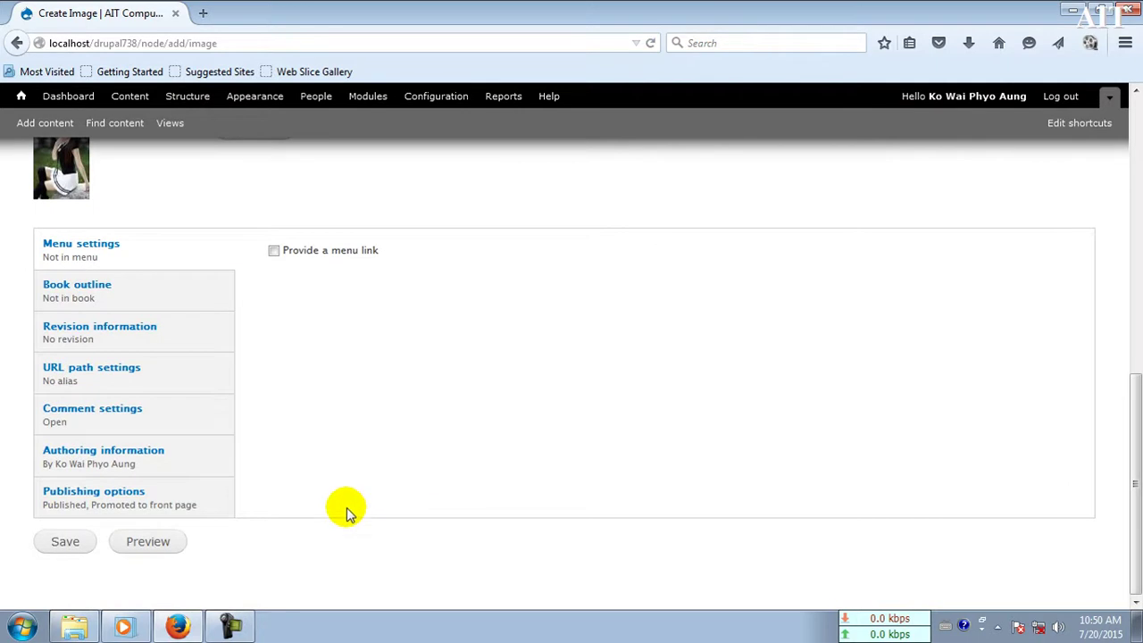
click(75, 494)
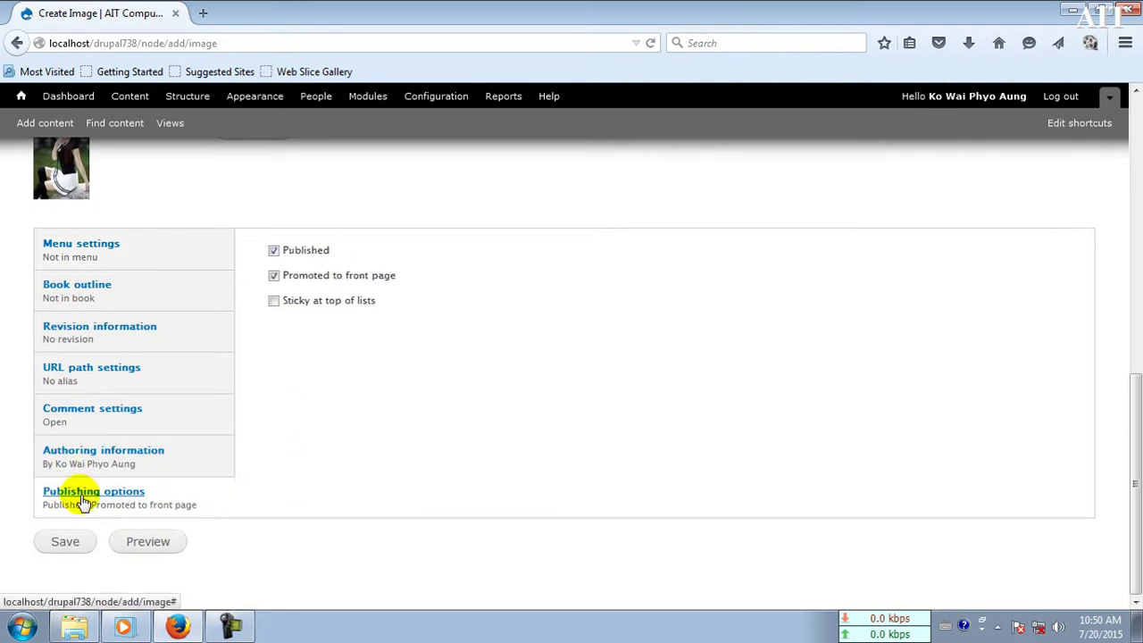
click(272, 275)
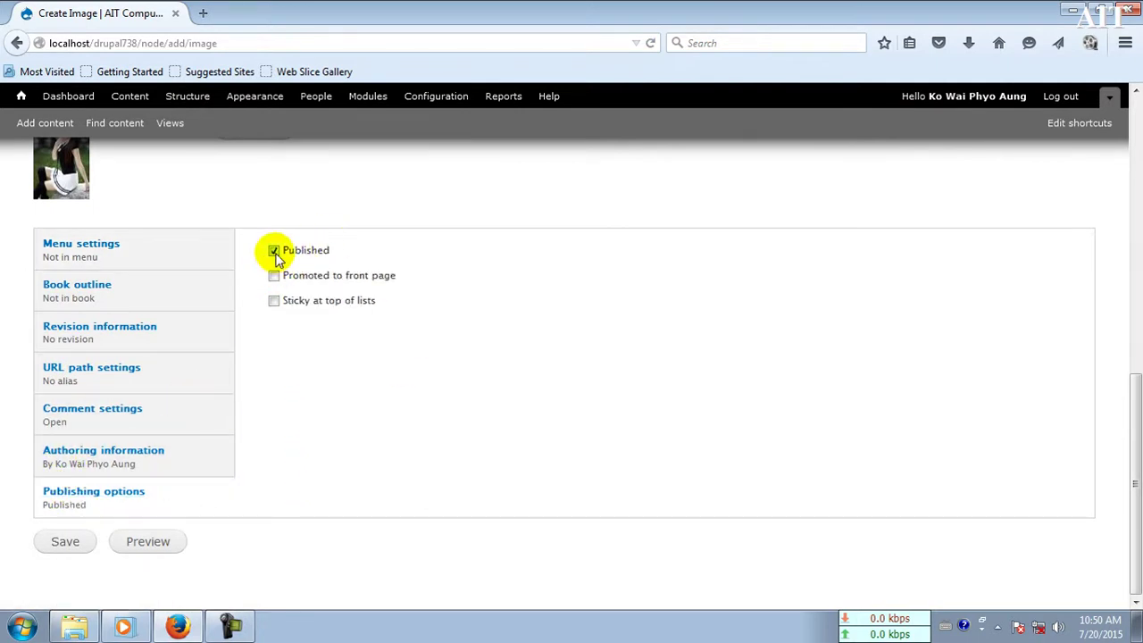
scroll(312, 352, up, 4)
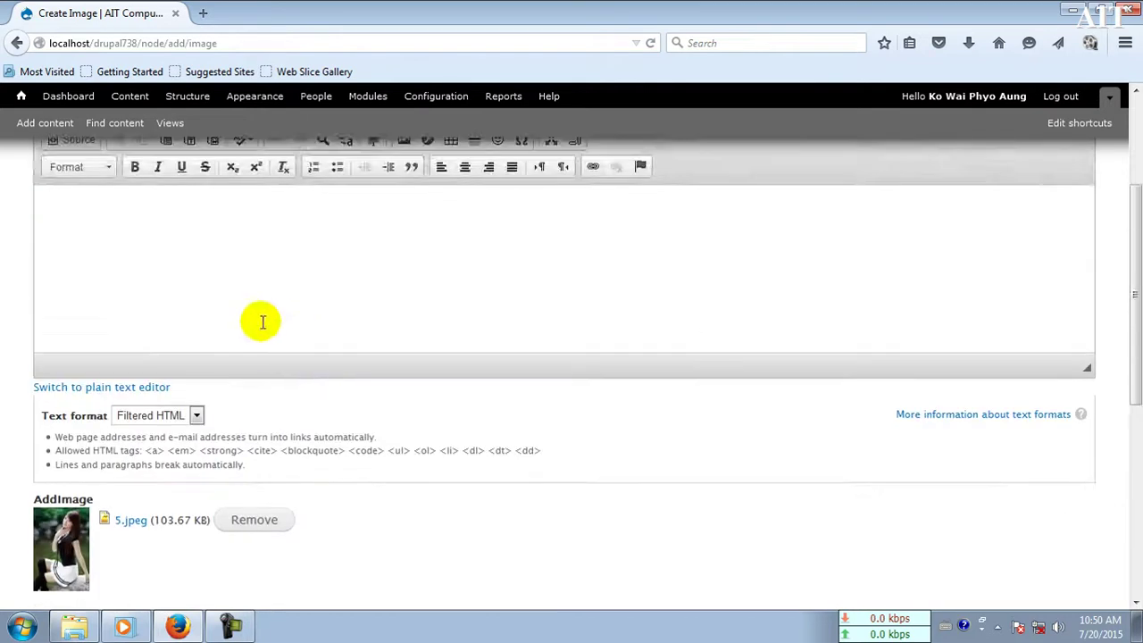
scroll(308, 376, down, 4)
click(65, 545)
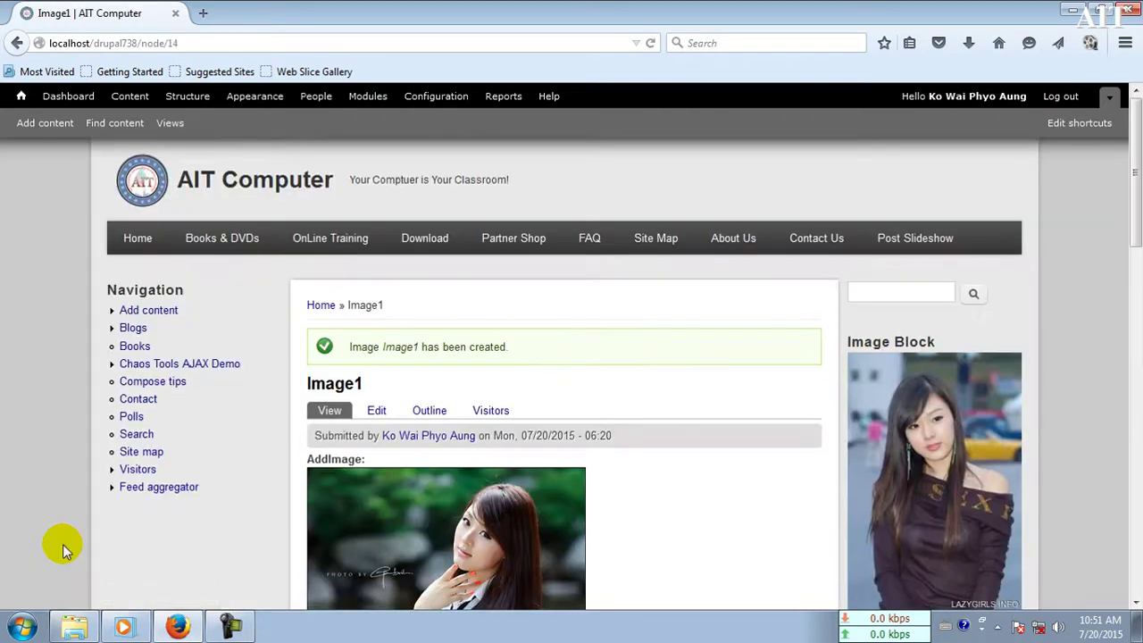
Look over the saved Image1 page, from its title and uploaded picture down through the comment form.
scroll(44, 528, down, 5)
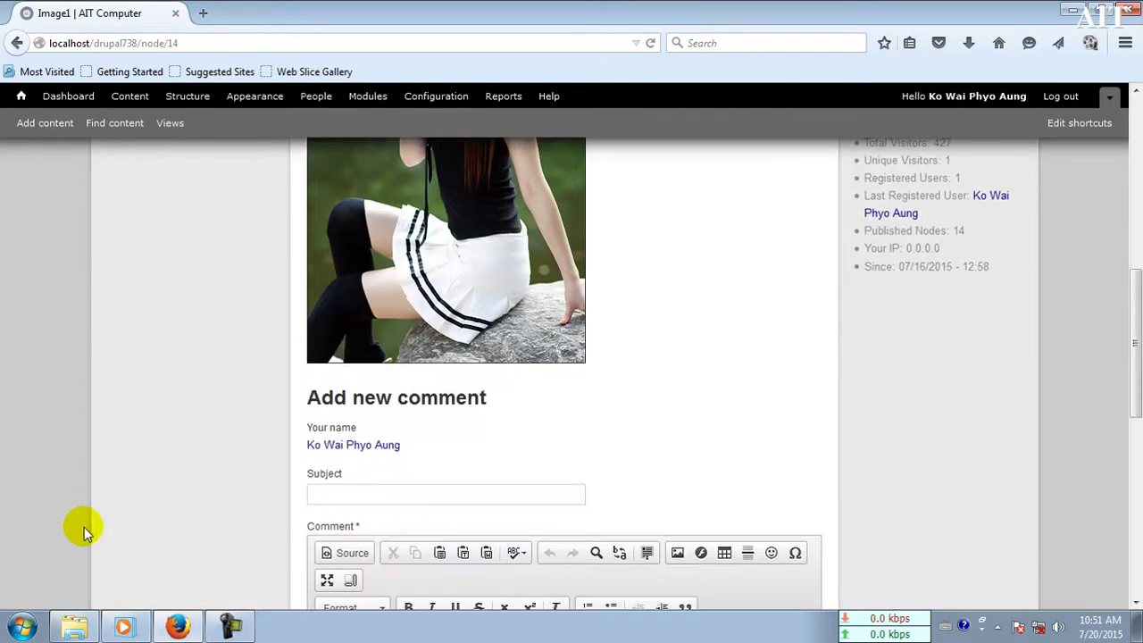
scroll(84, 527, down, 4)
scroll(84, 527, down, 2)
scroll(84, 527, up, 2)
scroll(84, 527, up, 8)
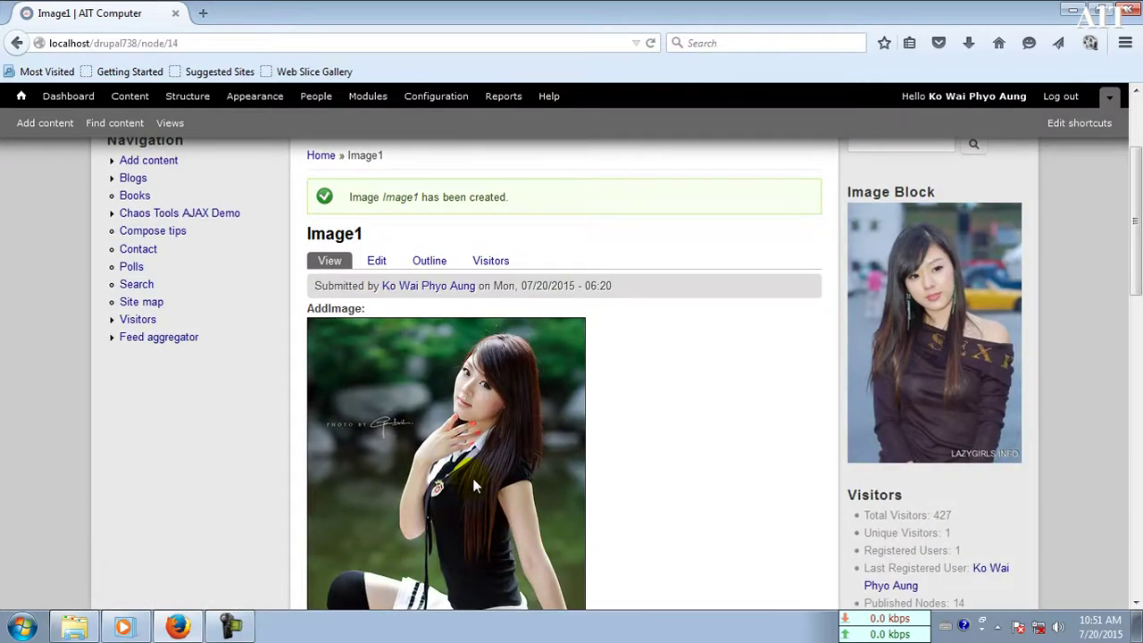
scroll(438, 480, up, 3)
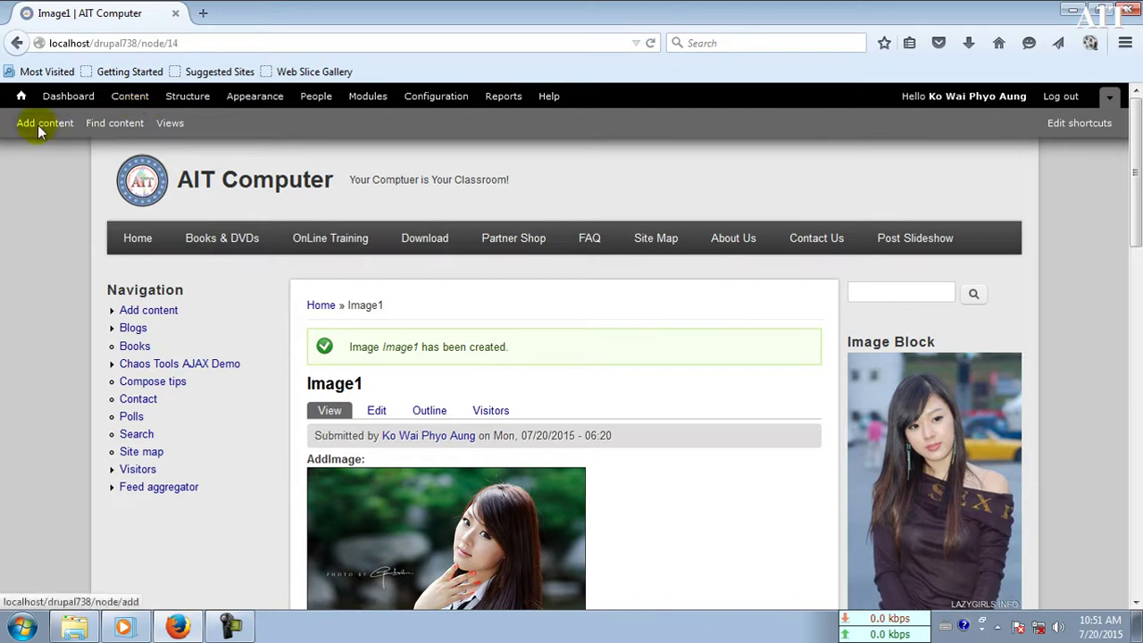
scroll(9, 337, down, 4)
scroll(9, 337, up, 4)
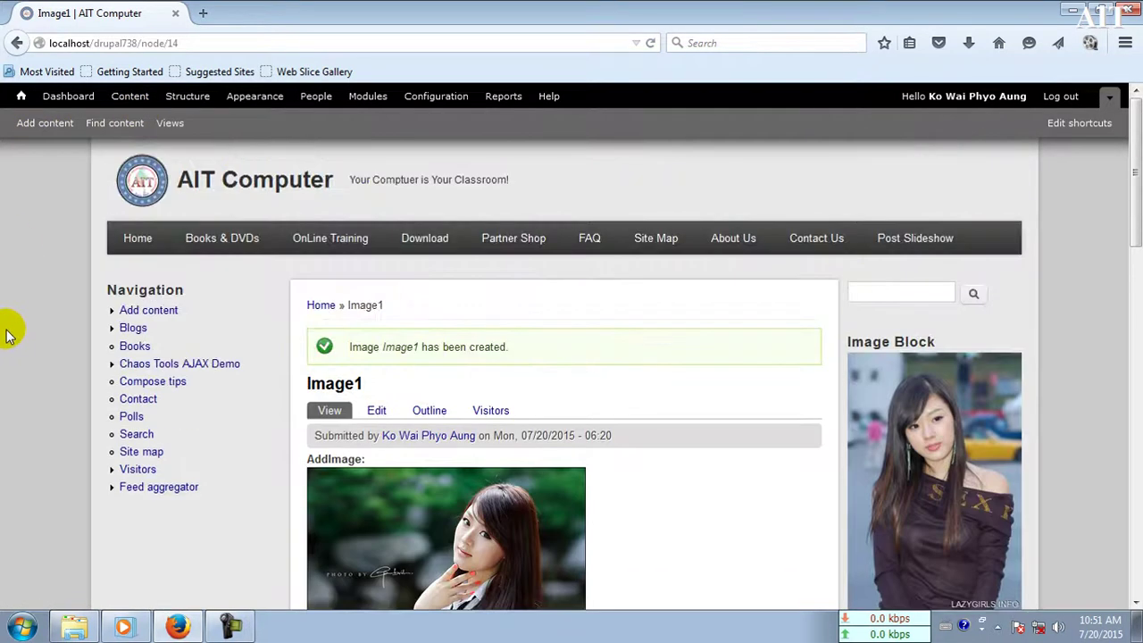